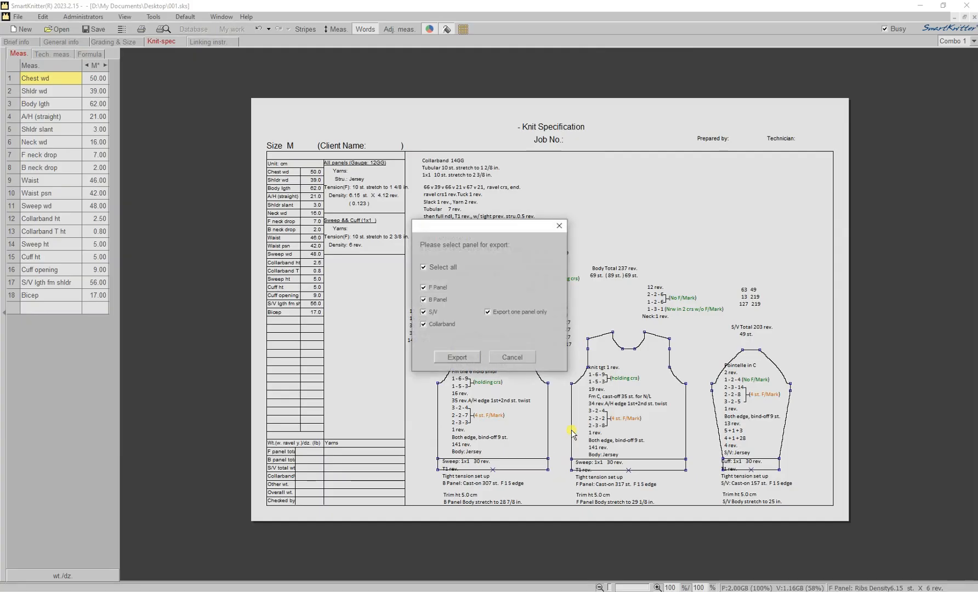
- Export all checked panels to a knit program for the Ci Xing GE2-52C at gauge 12
click(458, 357)
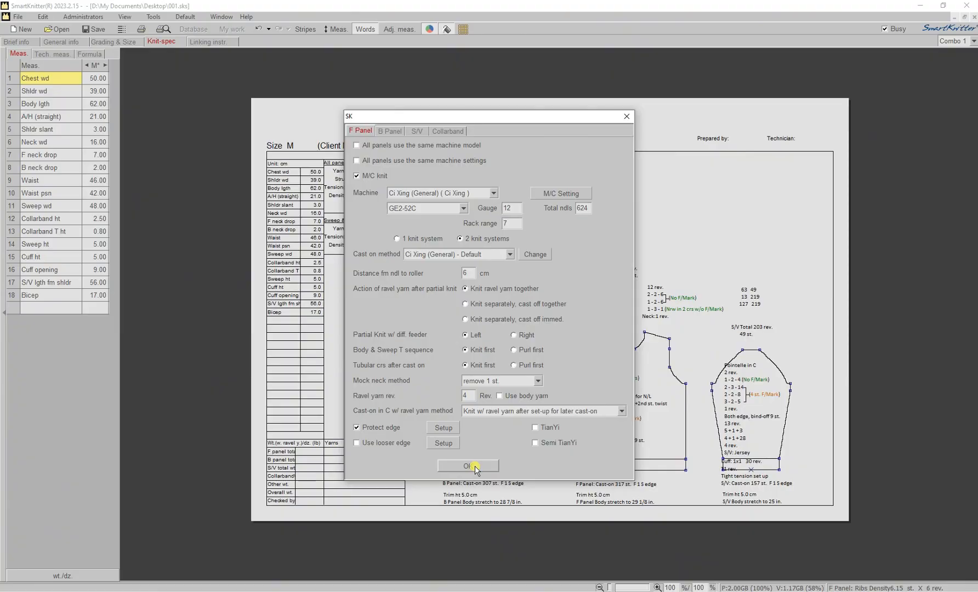
click(475, 467)
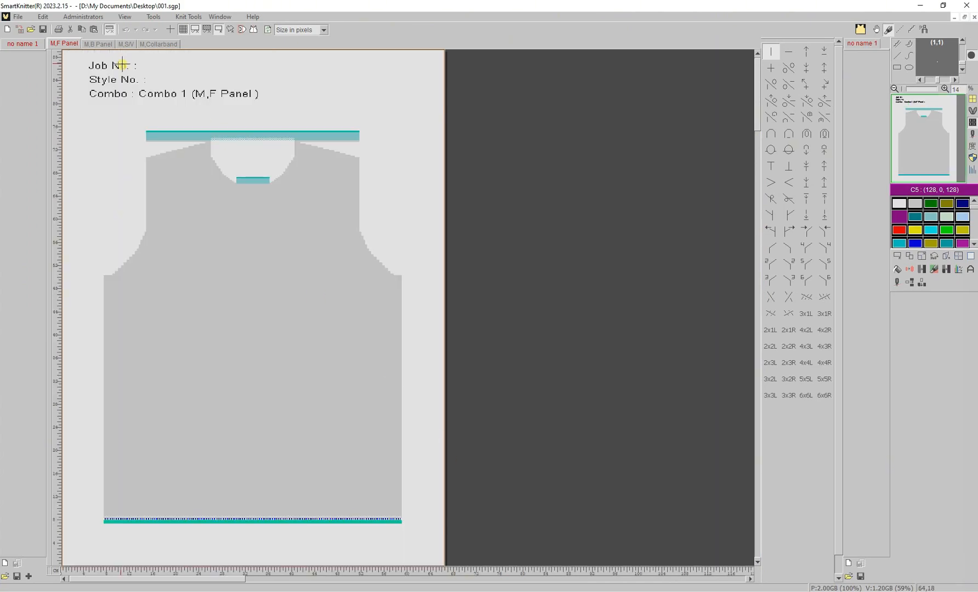
- Look through the back panel, sleeve and collarband pages, then return to the front panel
click(108, 44)
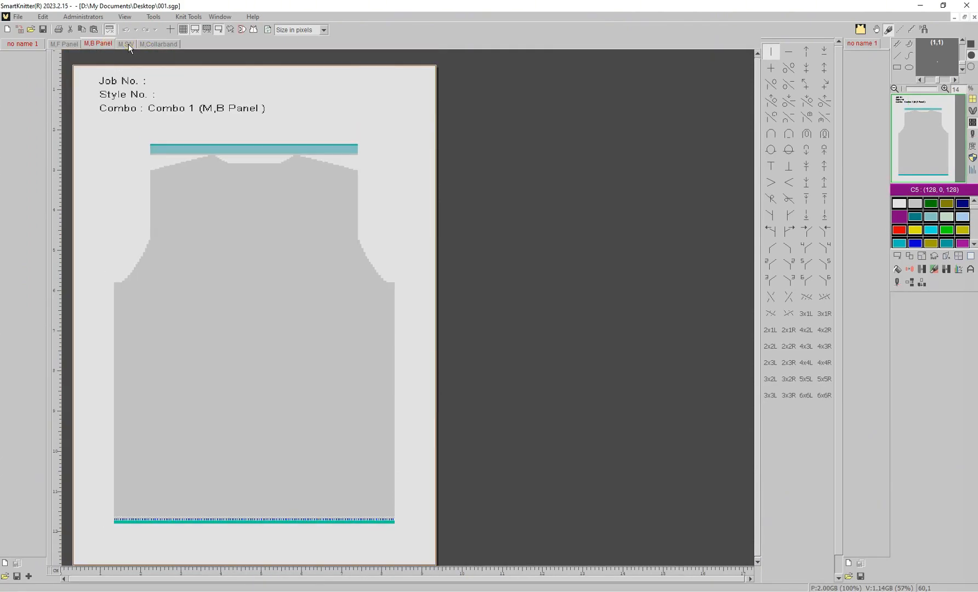
click(128, 43)
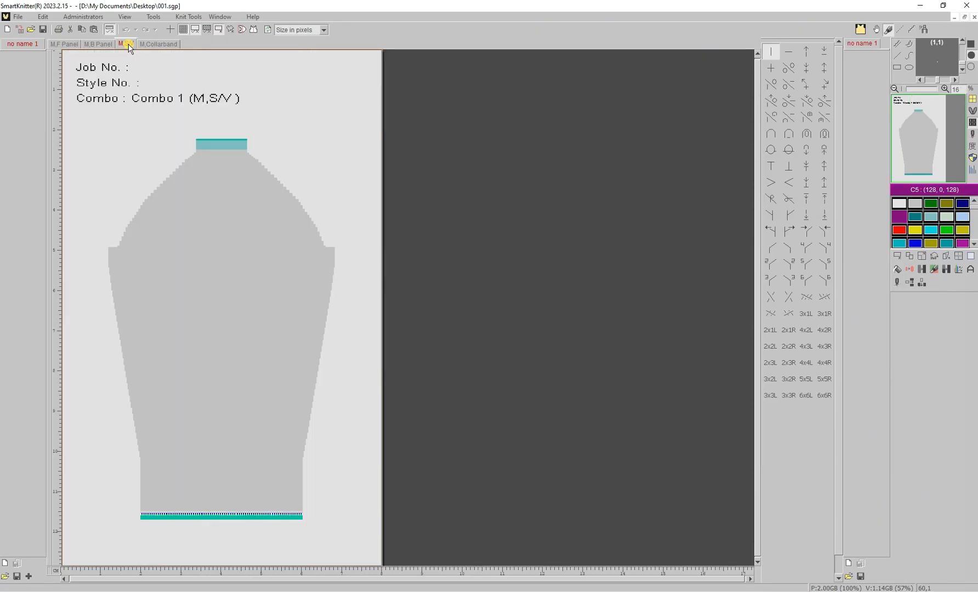
click(149, 43)
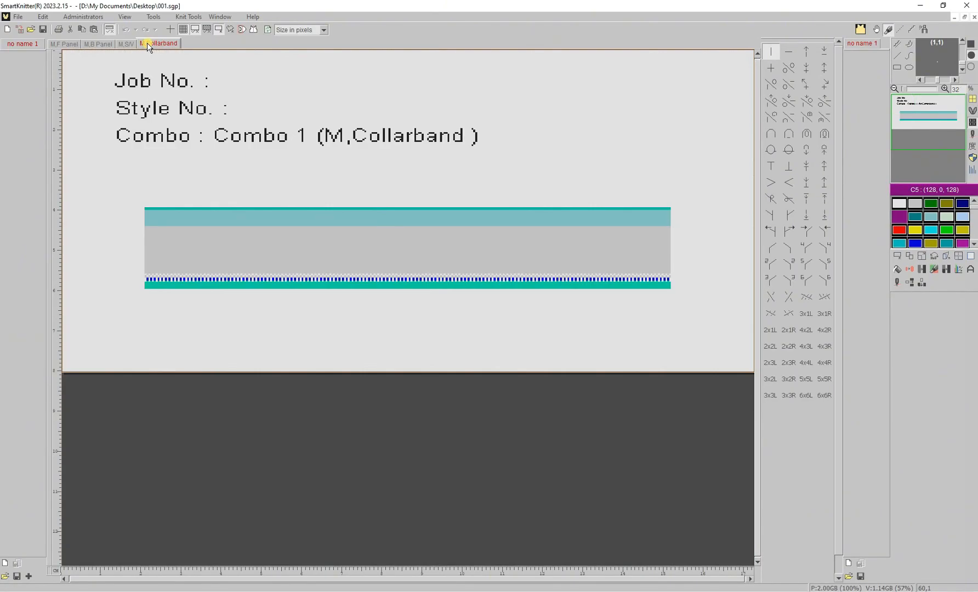
click(66, 44)
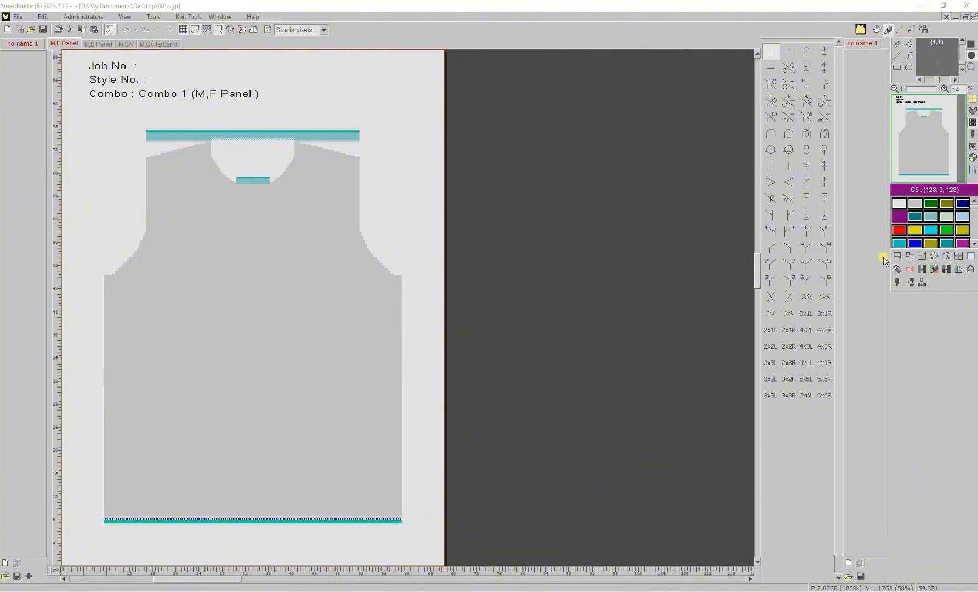
- Define the front panel's full area as an image, review its feeders, then go to B Panel
click(898, 257)
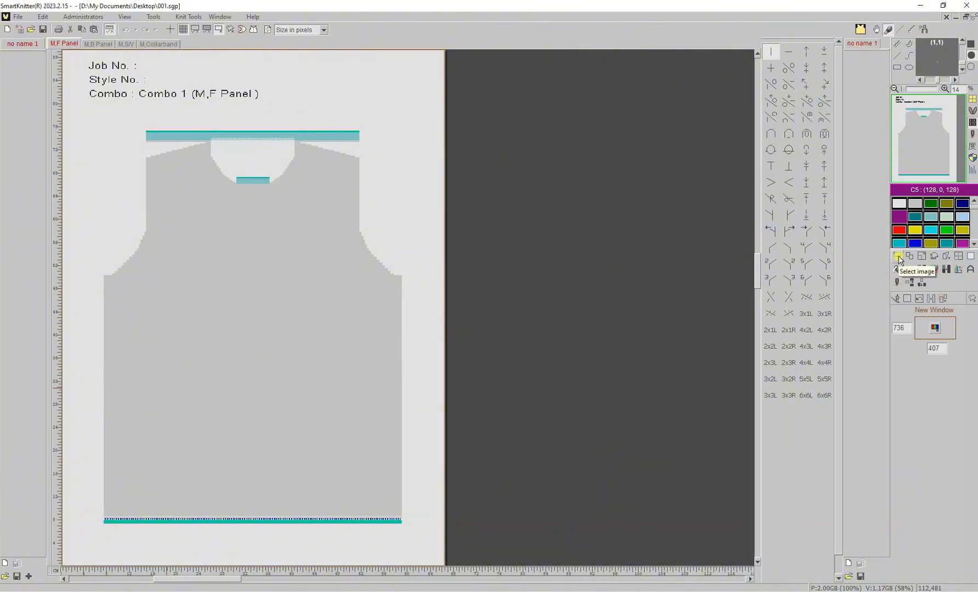
click(911, 297)
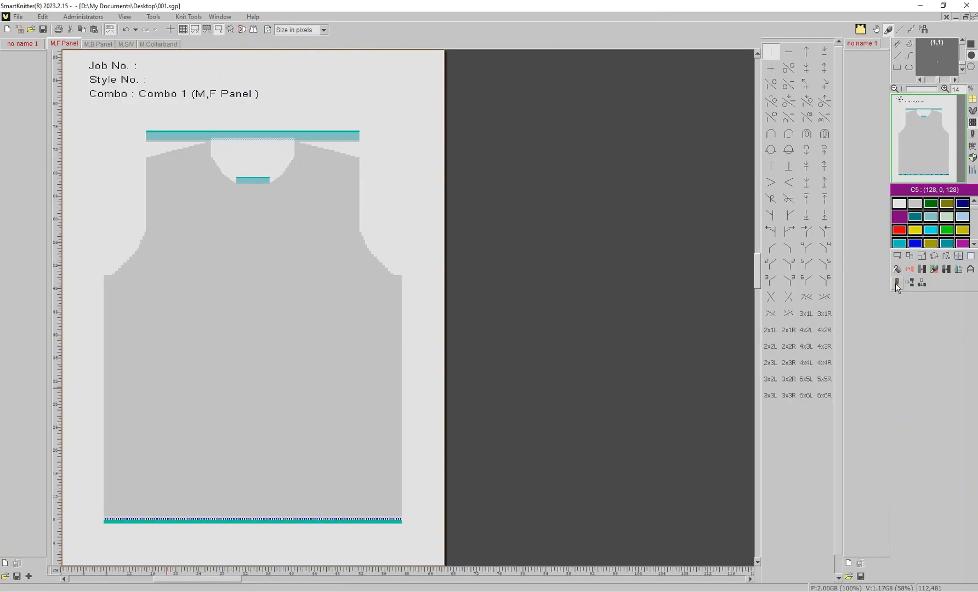
click(897, 282)
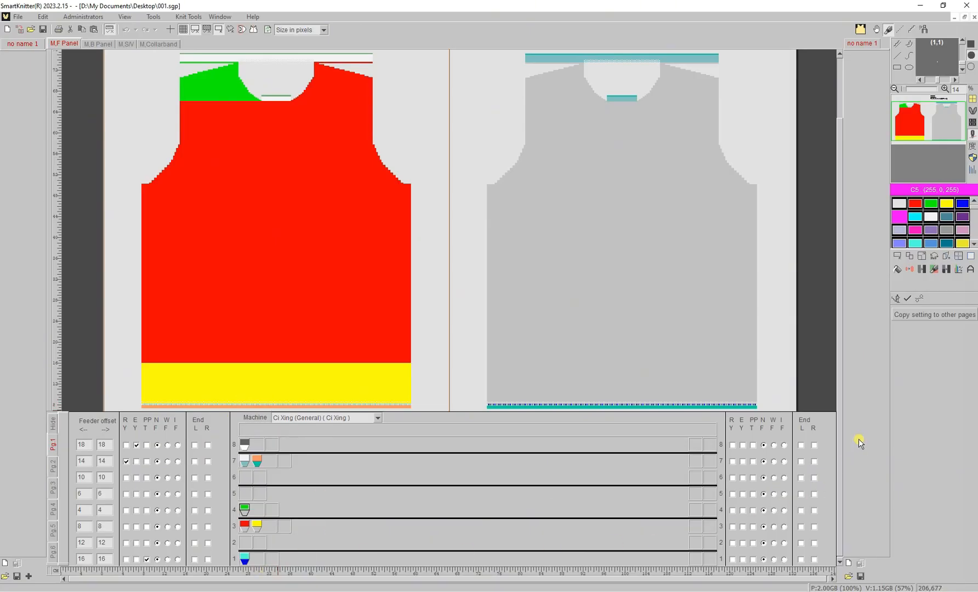
click(909, 298)
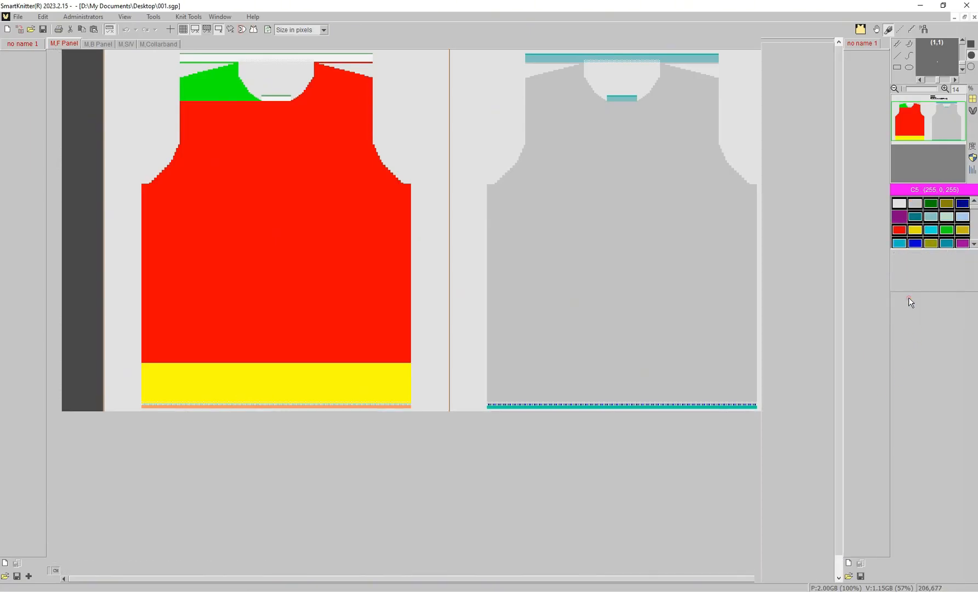
click(98, 44)
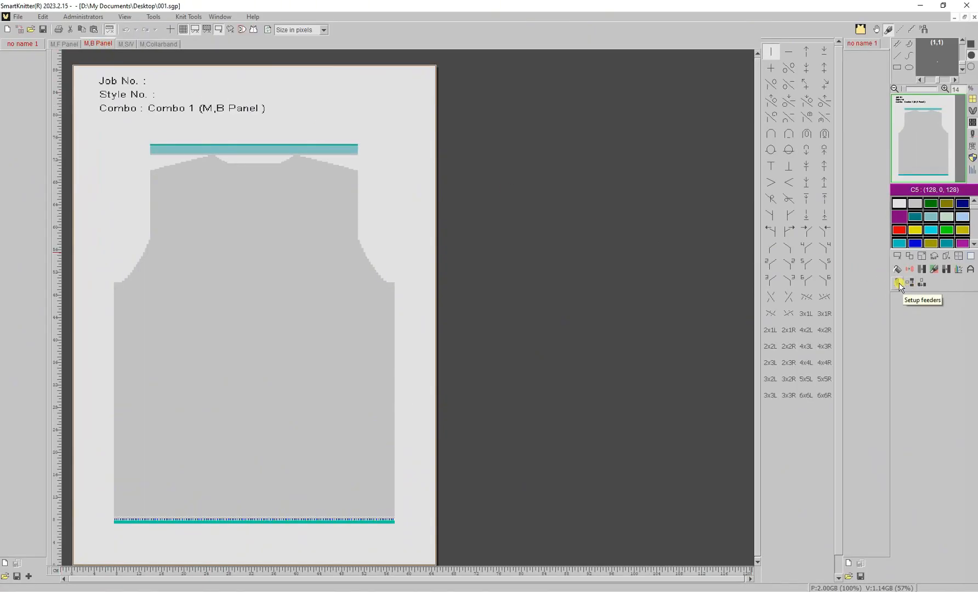
- Put green yarn on the back panel's feeder 3 and add a crossed feeder on row 4
click(899, 283)
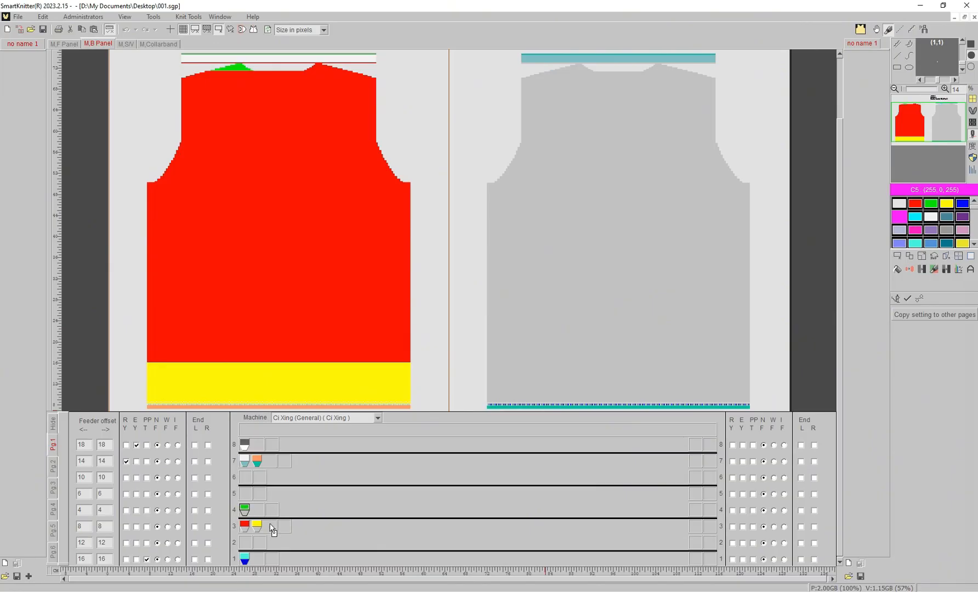
drag(244, 509, 274, 530)
right_click(243, 509)
click(254, 516)
- Copy the back panel's feeder setting to every page except F Panel, then open the sleeve's feeders
click(919, 316)
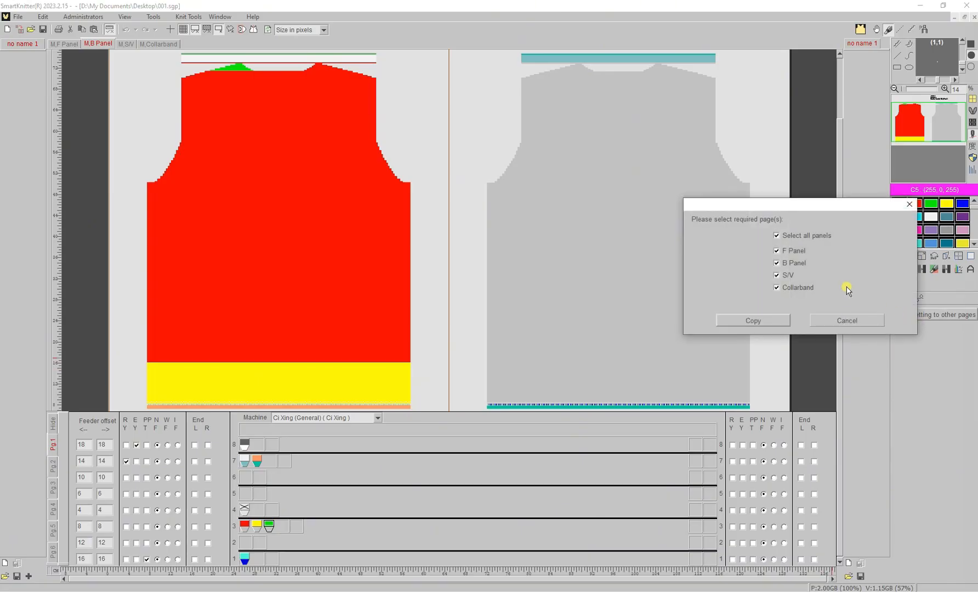
click(795, 253)
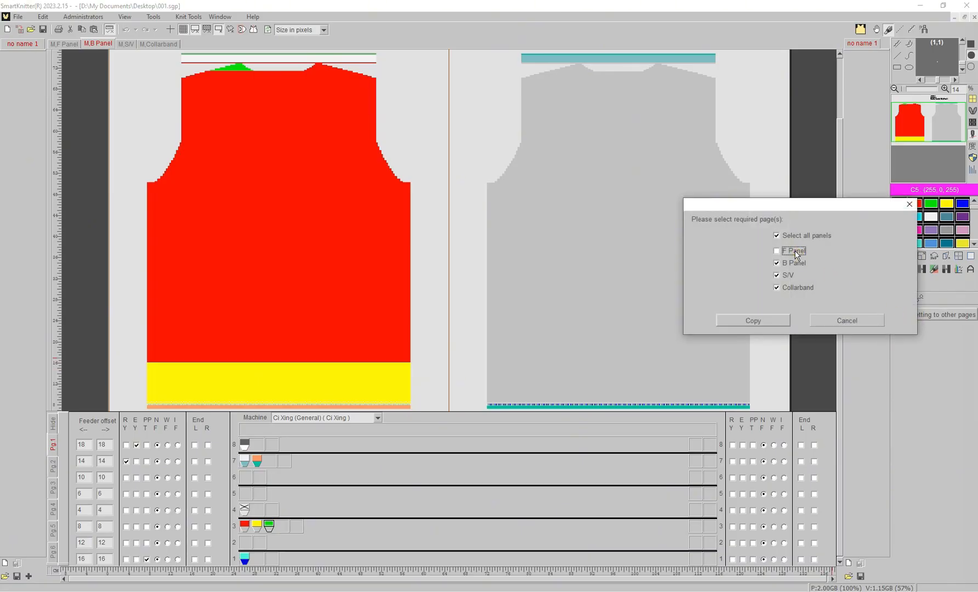
click(761, 320)
click(909, 299)
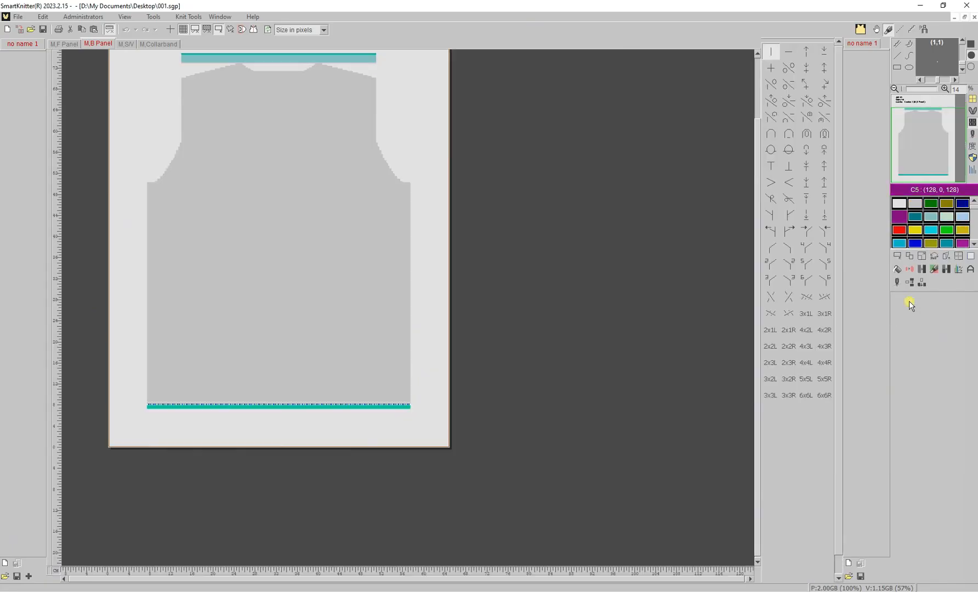
click(125, 44)
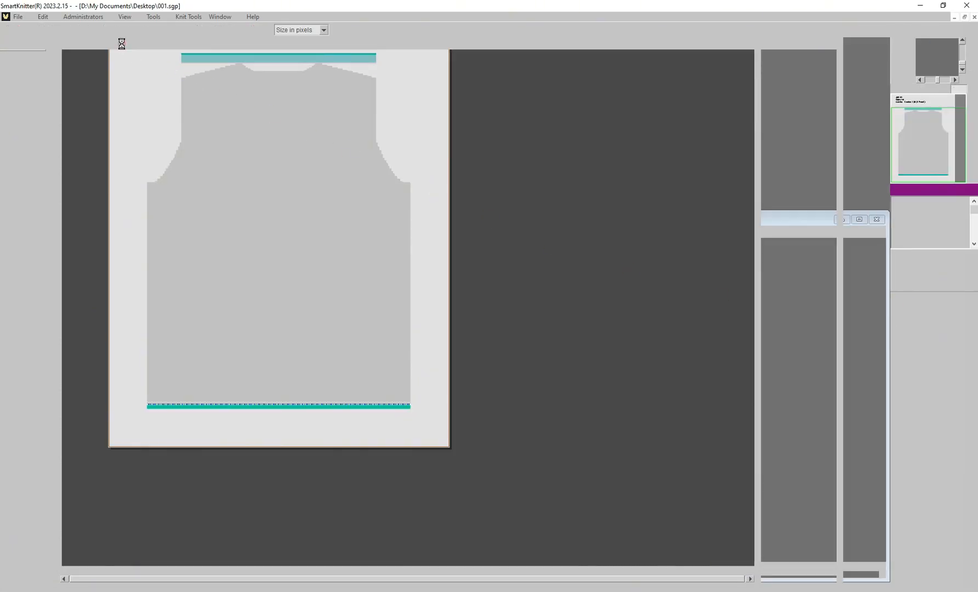
click(934, 282)
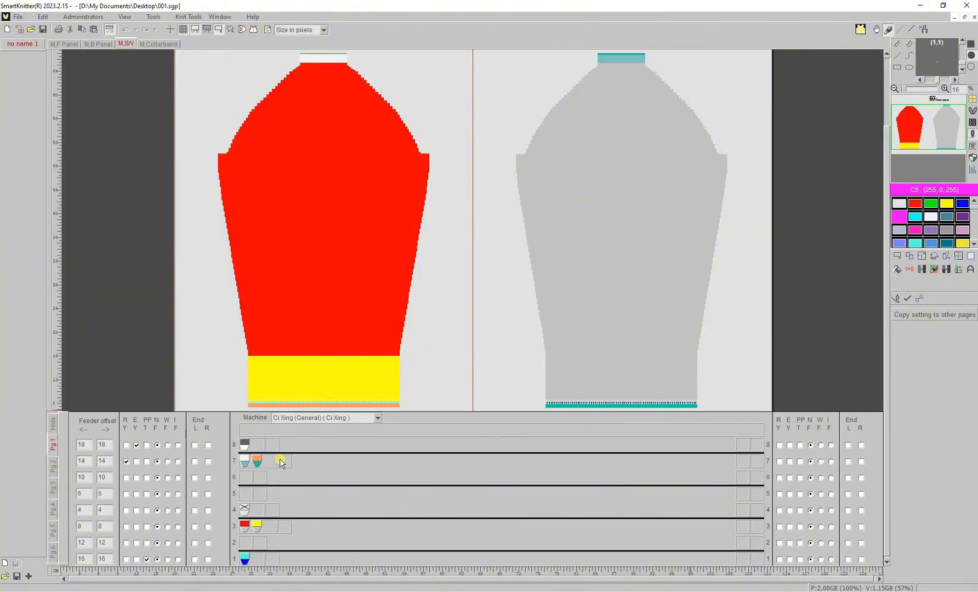
- Confirm the sleeve's copied feeders, then bring up the Collarband page's feeder setup
click(906, 302)
click(170, 43)
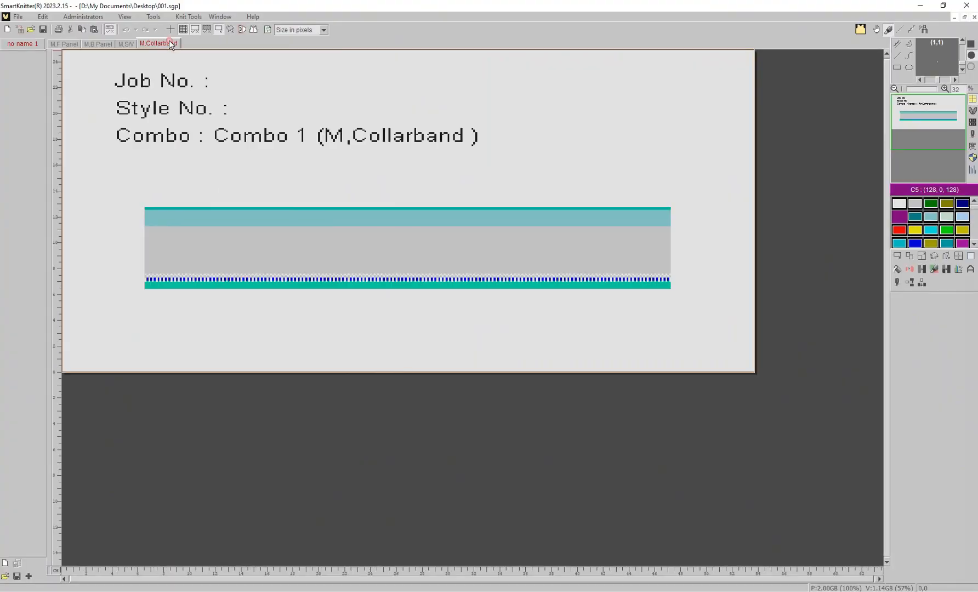
click(896, 282)
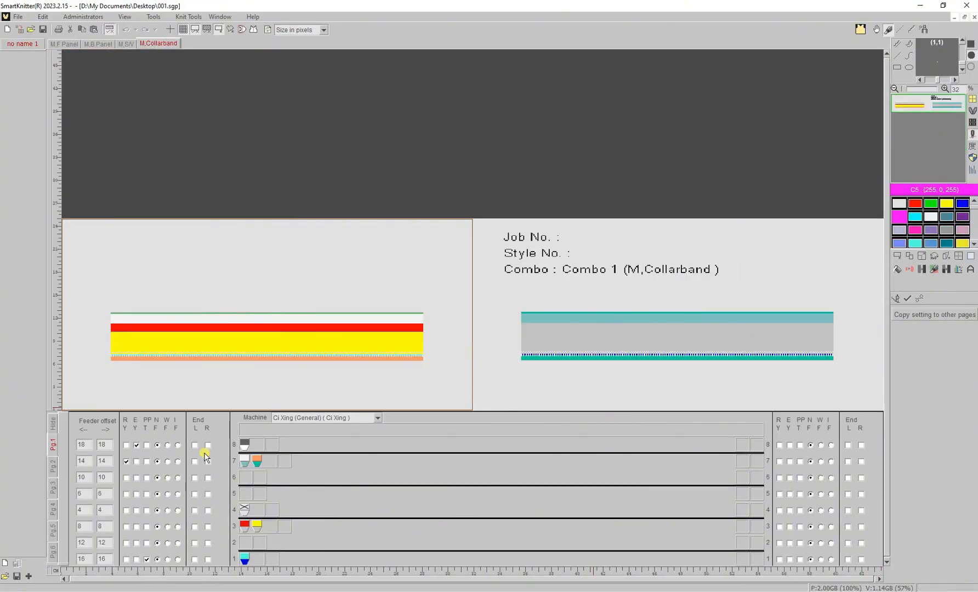
- Review the Translation setting tab and choose Translate all pages
click(921, 301)
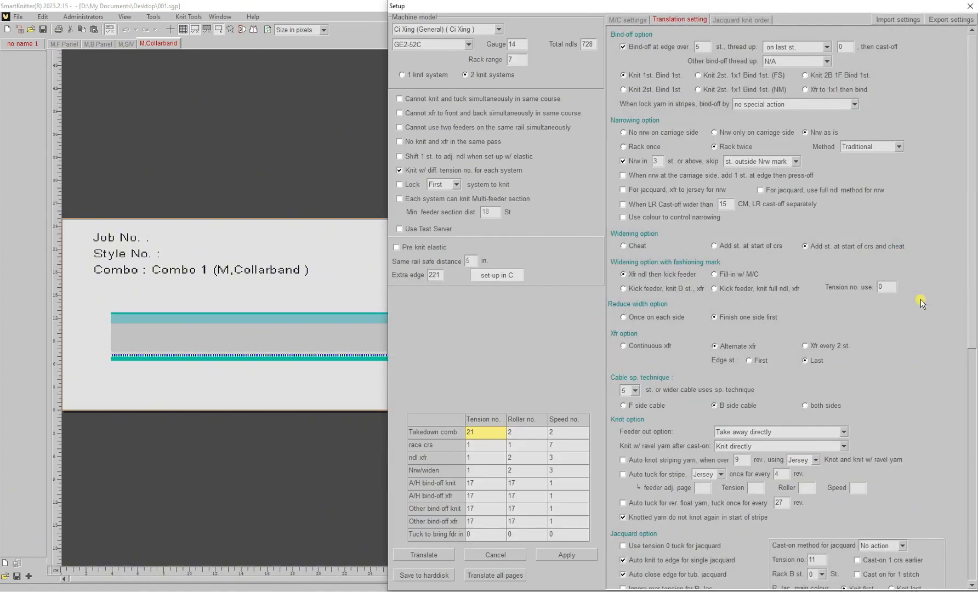
click(495, 576)
click(495, 575)
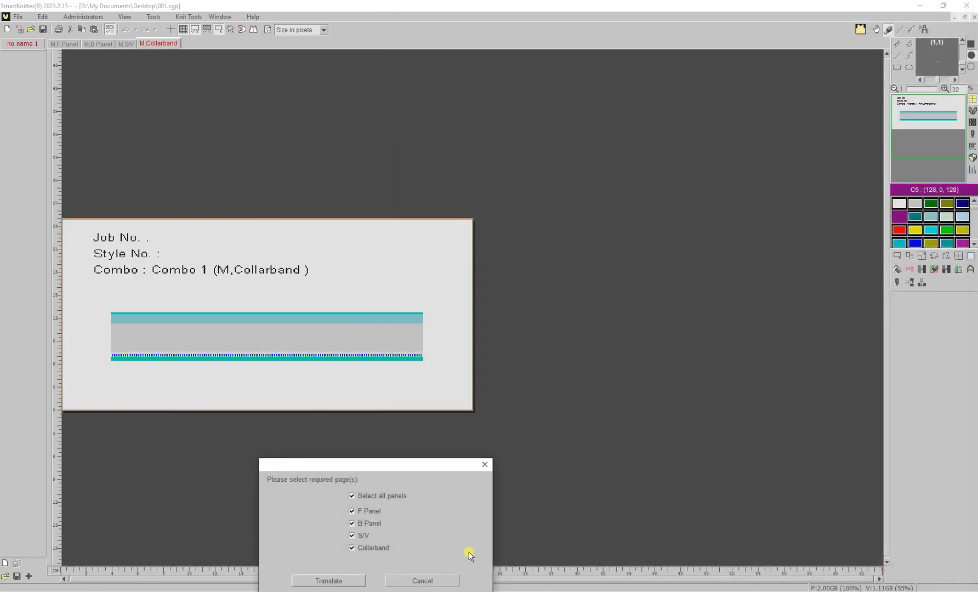
- Translate the F Panel, B Panel, S/V and Collarband pages into machine knitting charts
drag(431, 468, 506, 343)
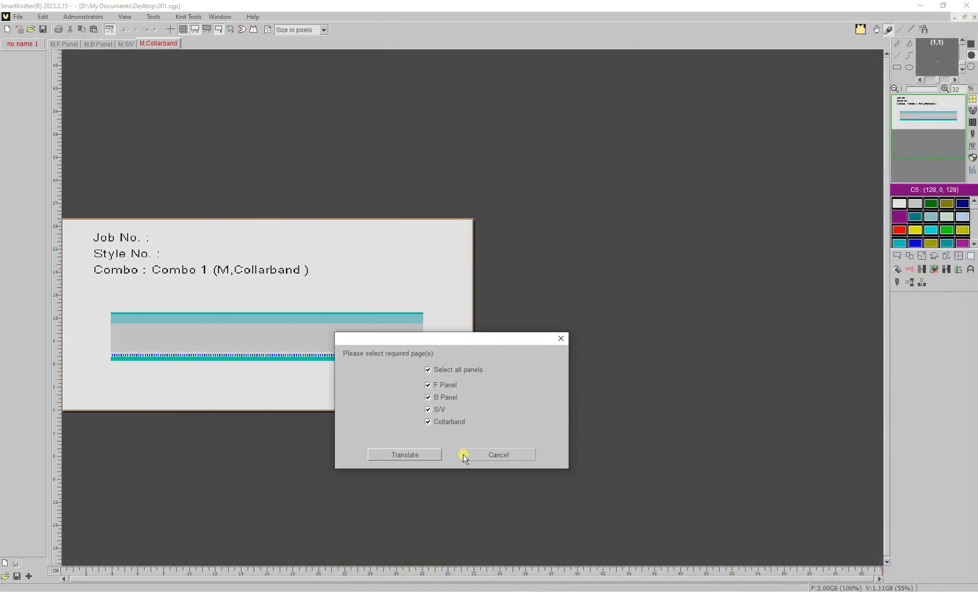
click(425, 456)
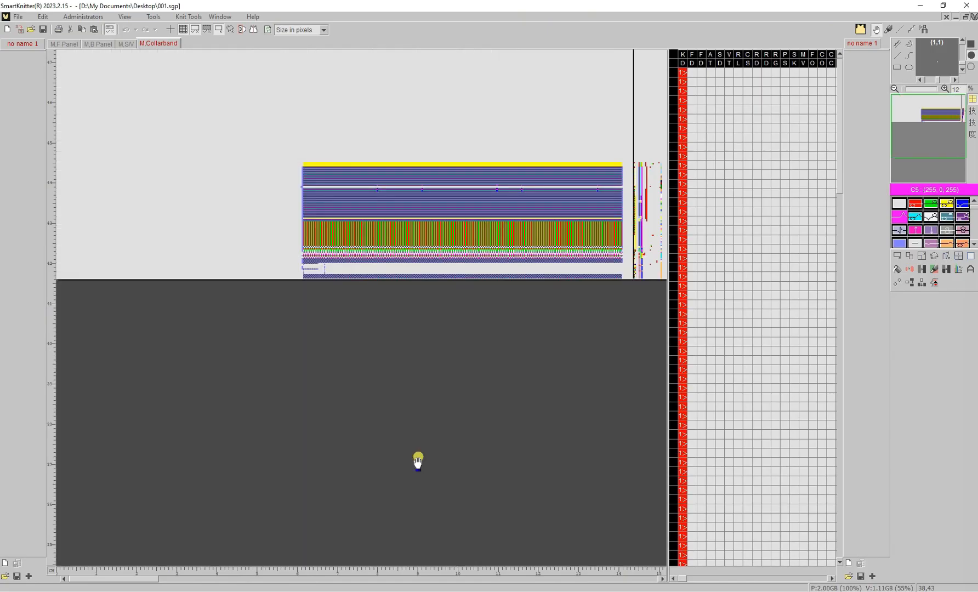
- Review the sleeve, back and front panel charts, toggling the front between pattern and chart views
click(125, 44)
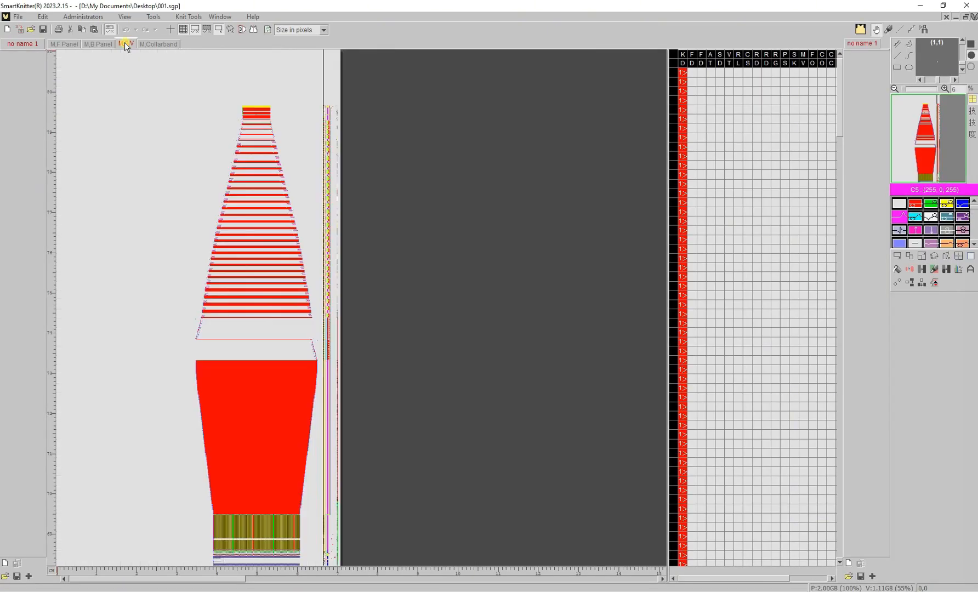
click(99, 43)
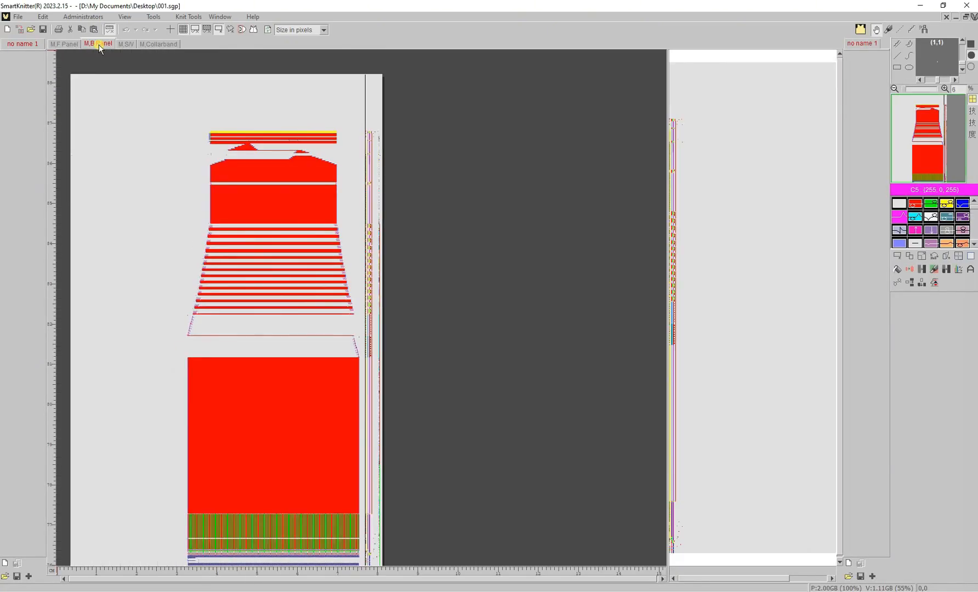
click(74, 43)
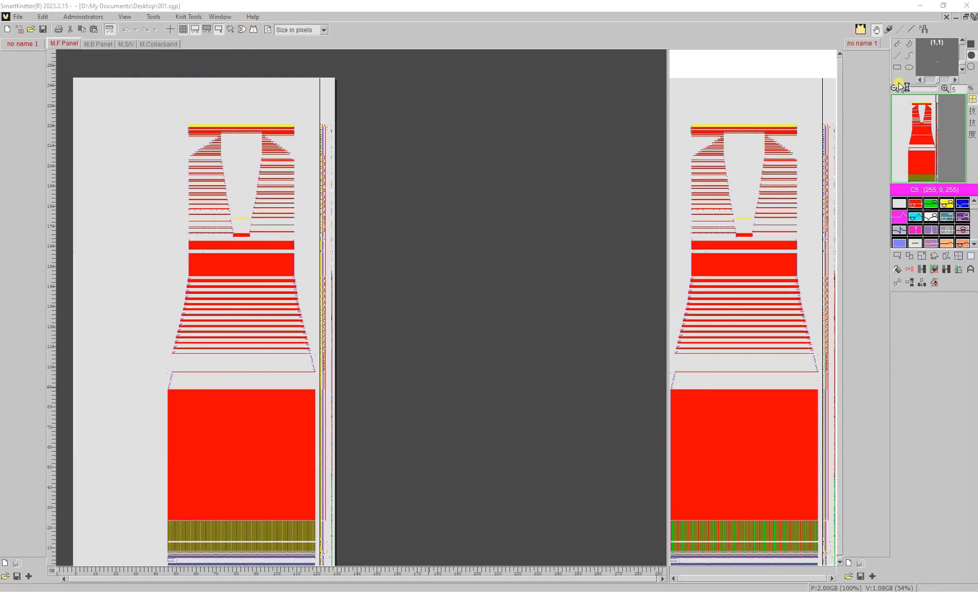
click(974, 20)
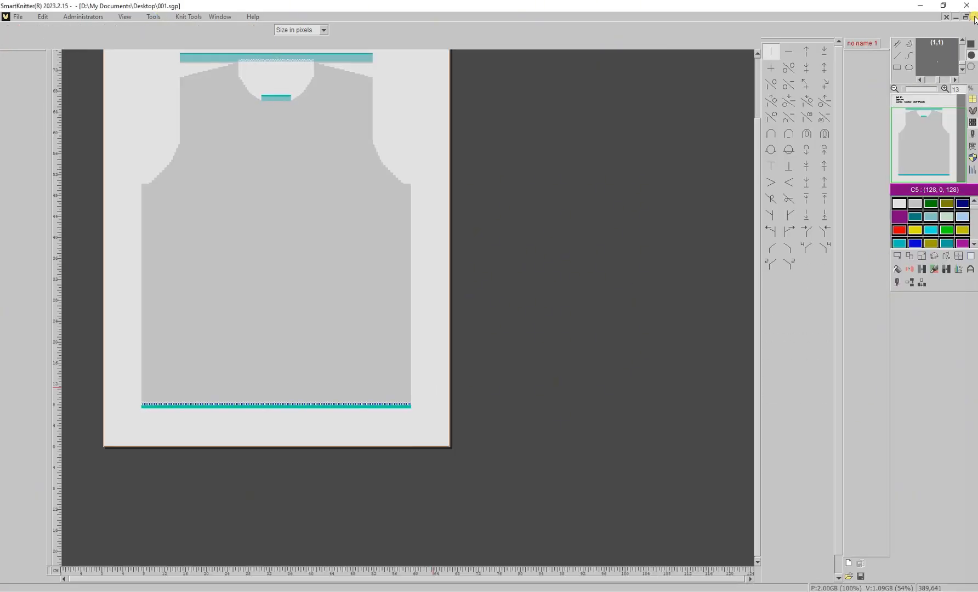
click(975, 19)
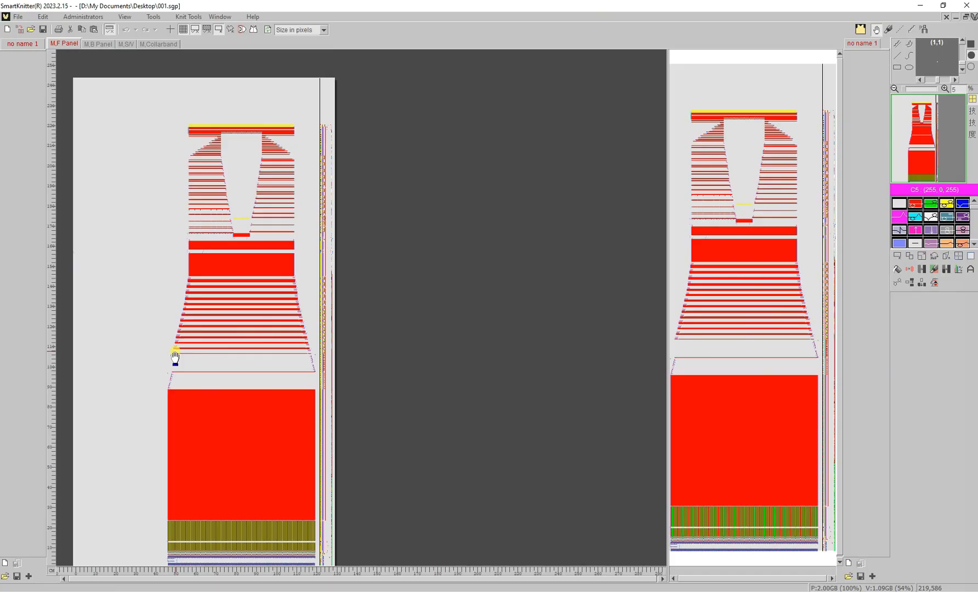
scroll(175, 358, up, 8)
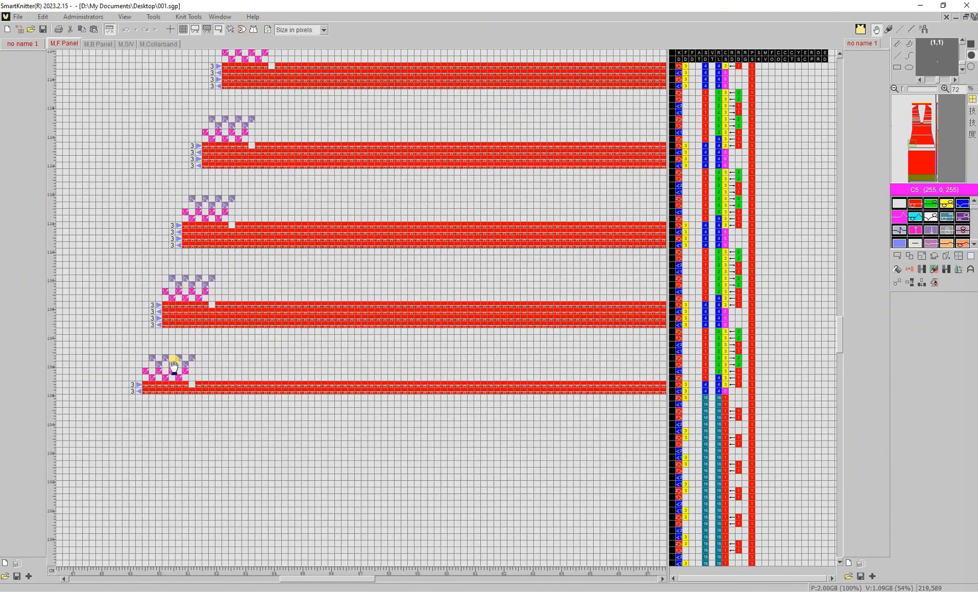
scroll(174, 366, up, 3)
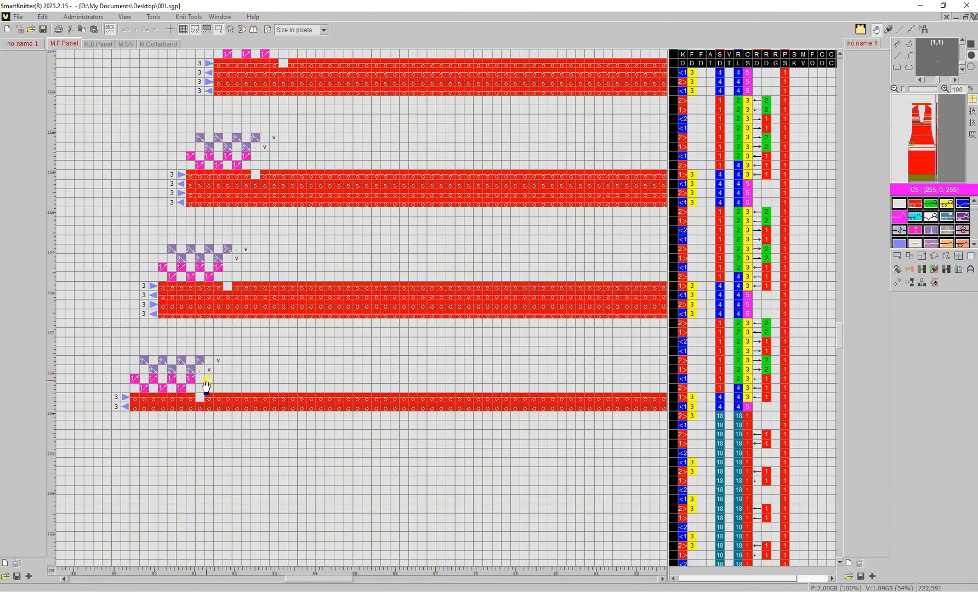
key(ctrl+Tab)
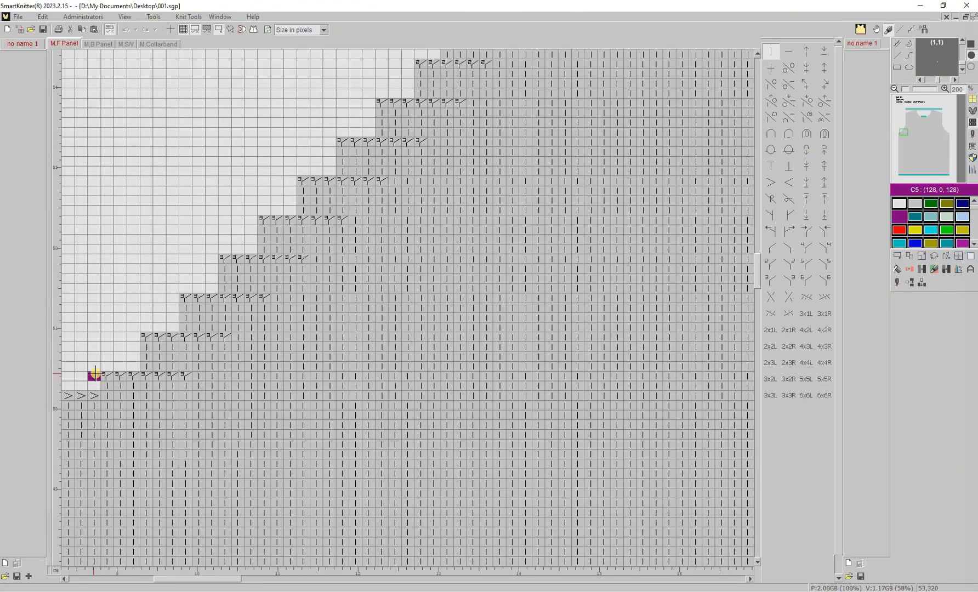
key(ctrl+0)
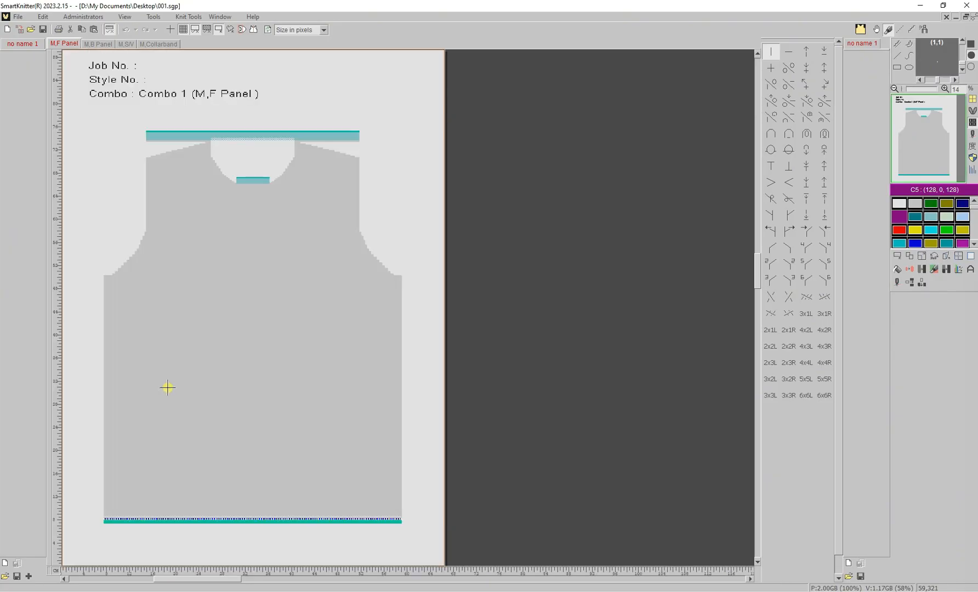
key(ctrl+Tab)
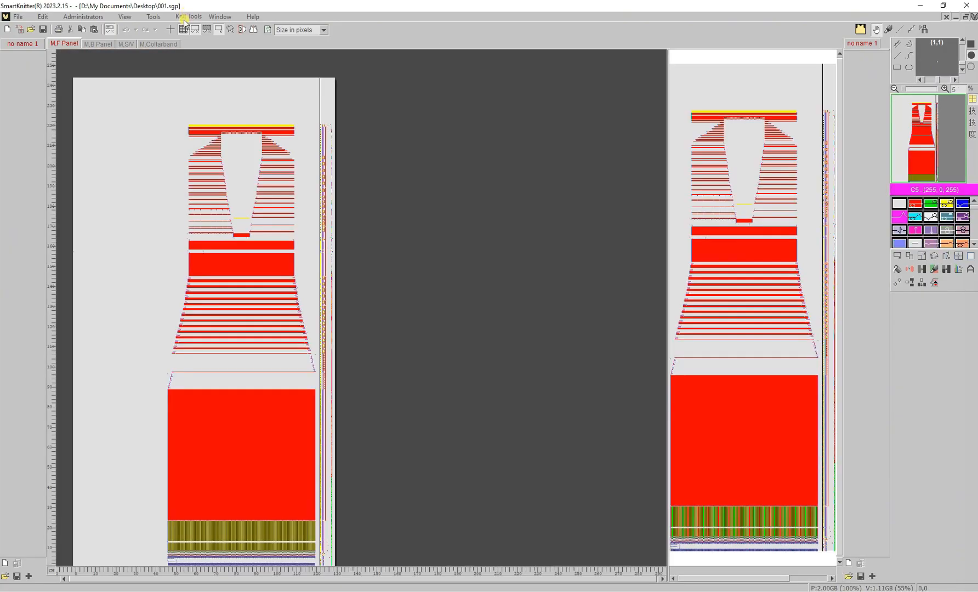
- Export the front panel as 001-1F from the side toolbar, noting the 897 sec. knitting time
click(937, 283)
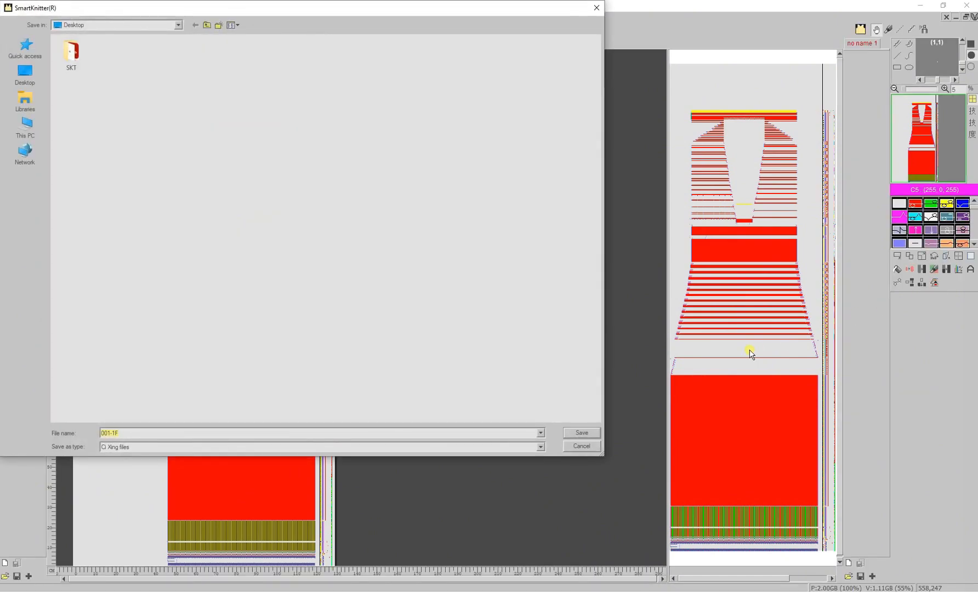
click(581, 433)
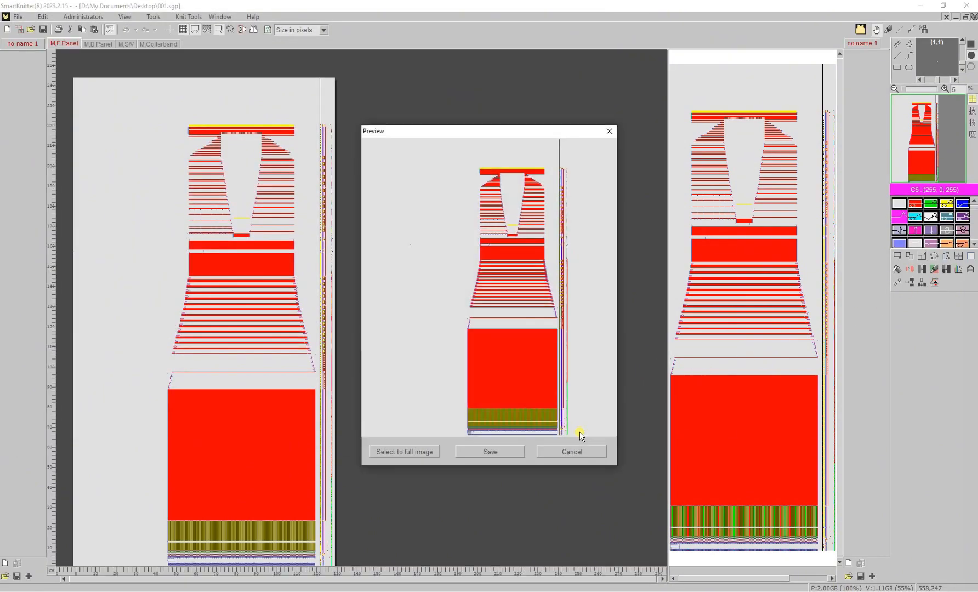
click(516, 451)
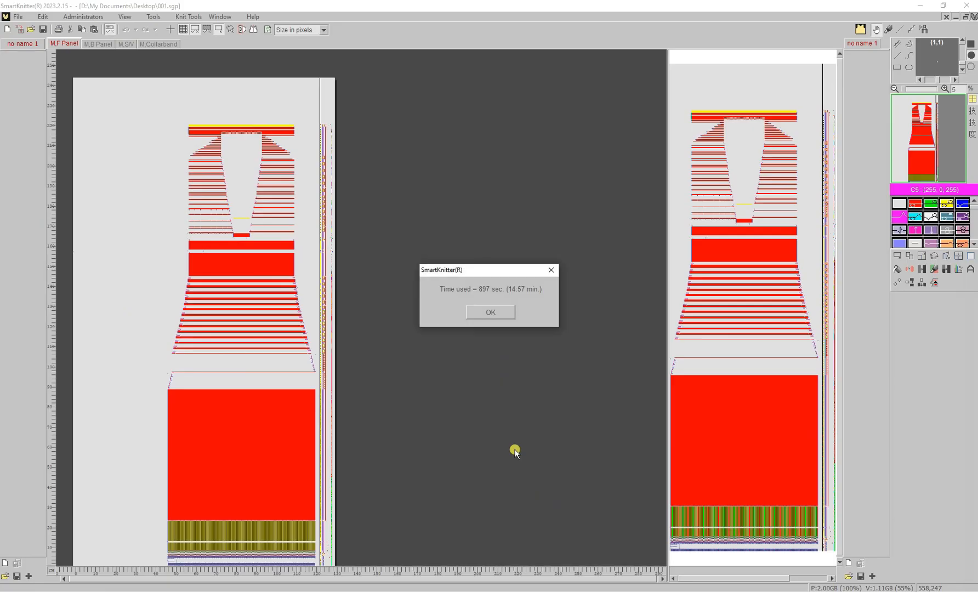
click(492, 315)
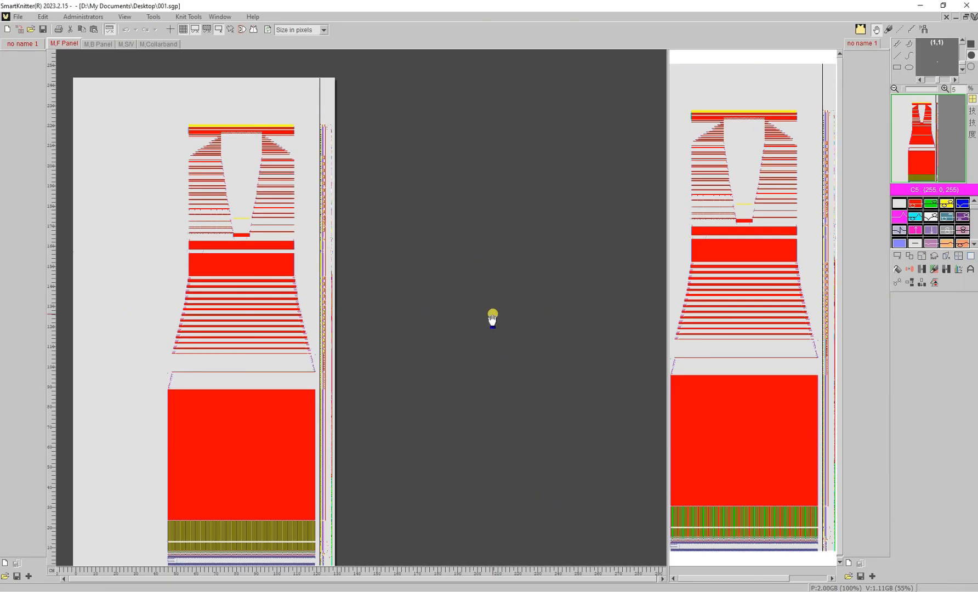
- Export the front panel as 001-1F again via the right-click Export to knitting M/C
right_click(122, 175)
click(138, 177)
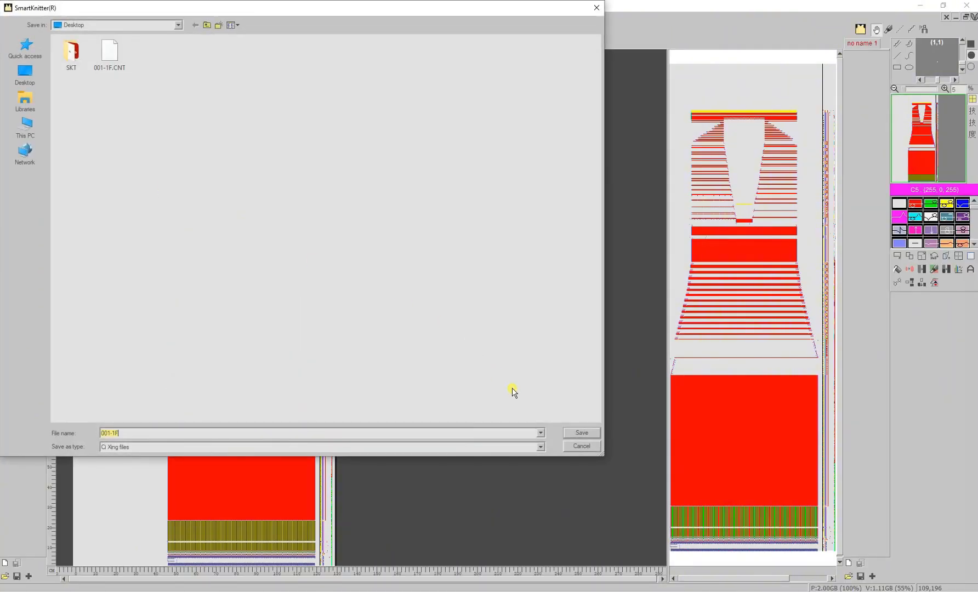
click(569, 434)
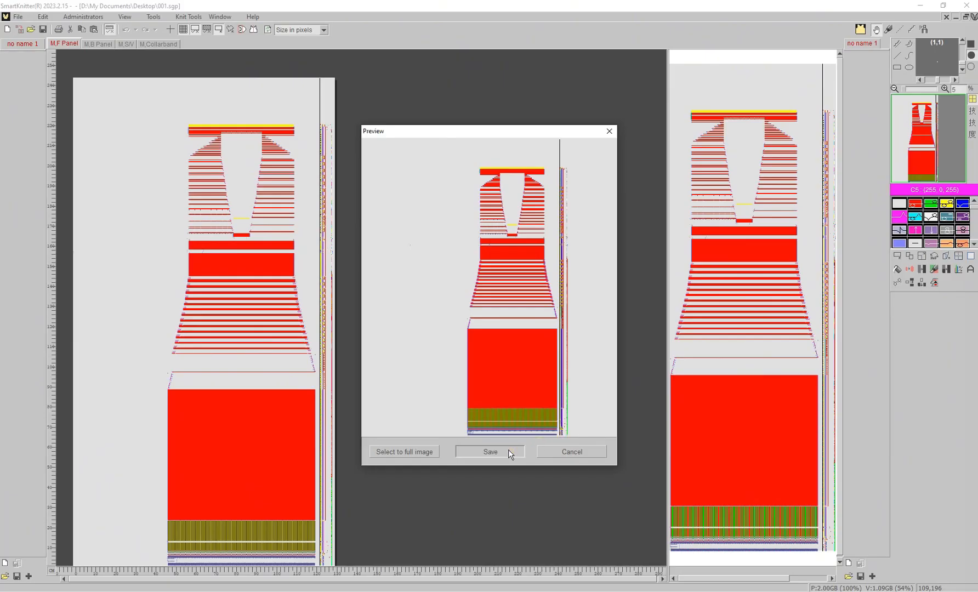
click(509, 451)
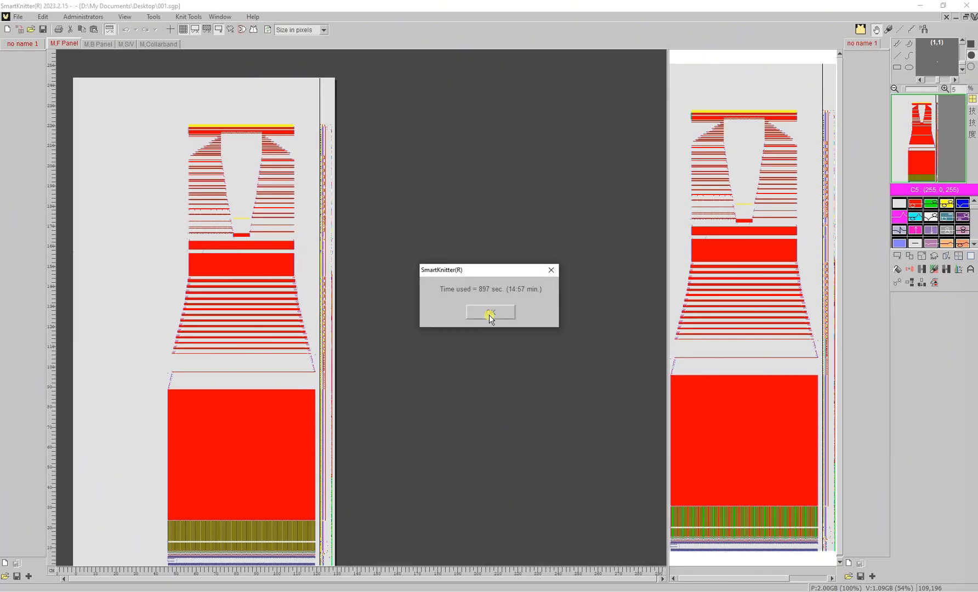
click(490, 312)
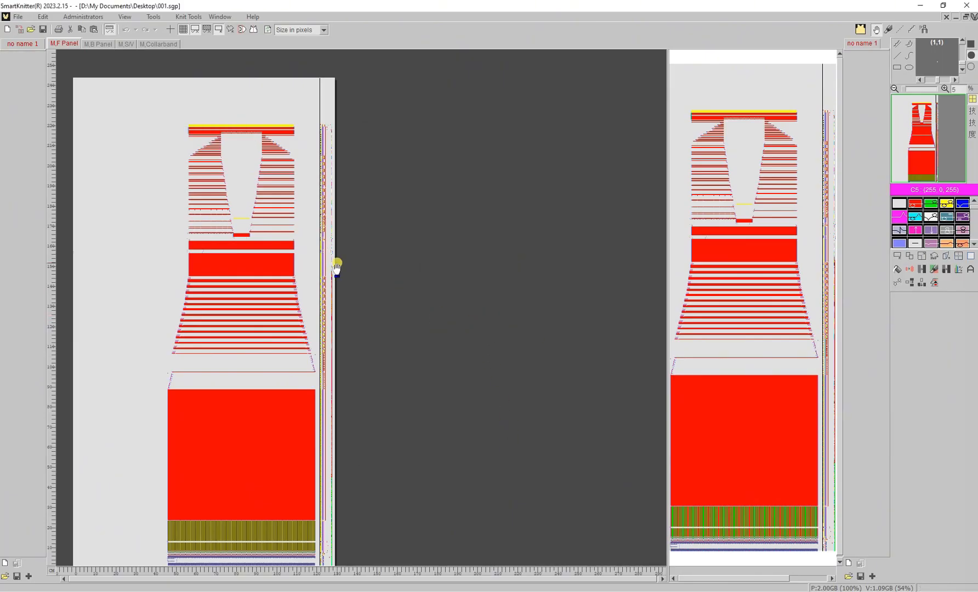
- Export the front panel as 001-1F a third time via File > Export to knitting M/C
click(20, 16)
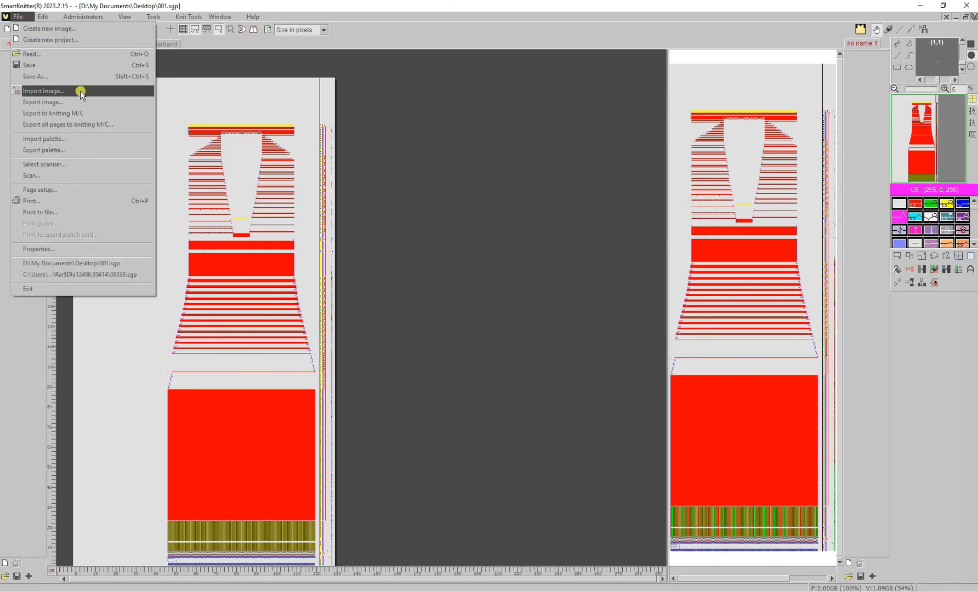
click(98, 113)
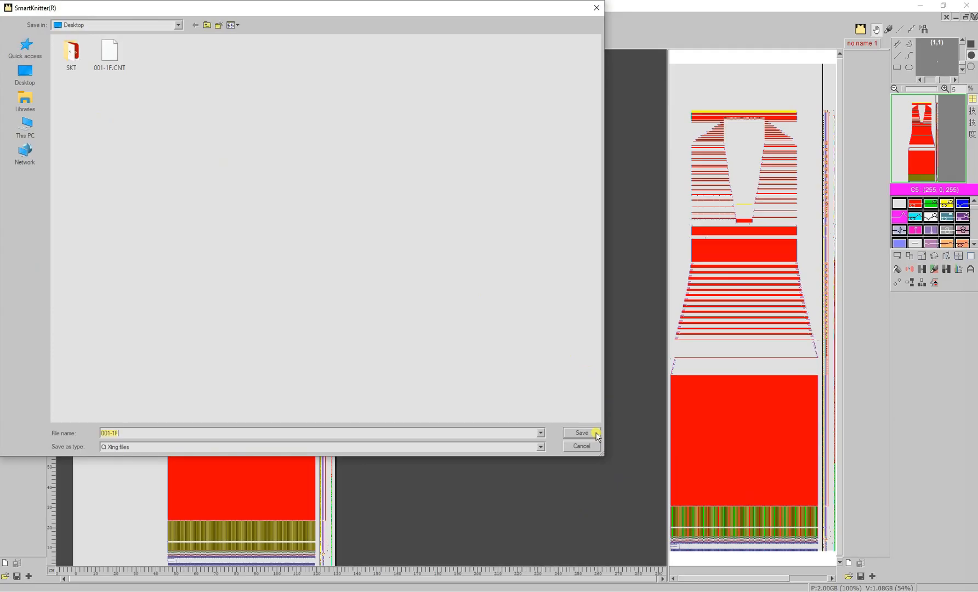
click(597, 433)
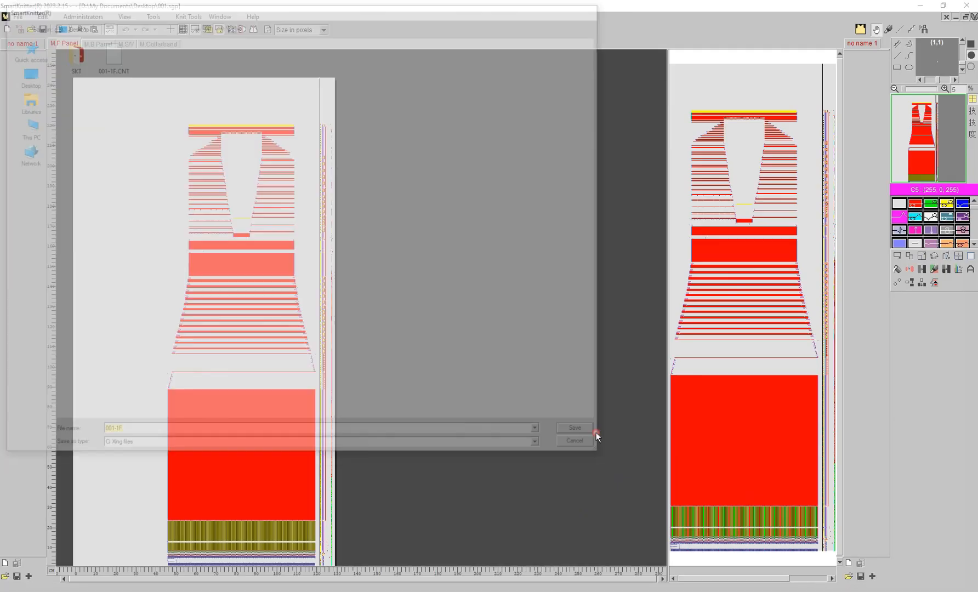
click(510, 452)
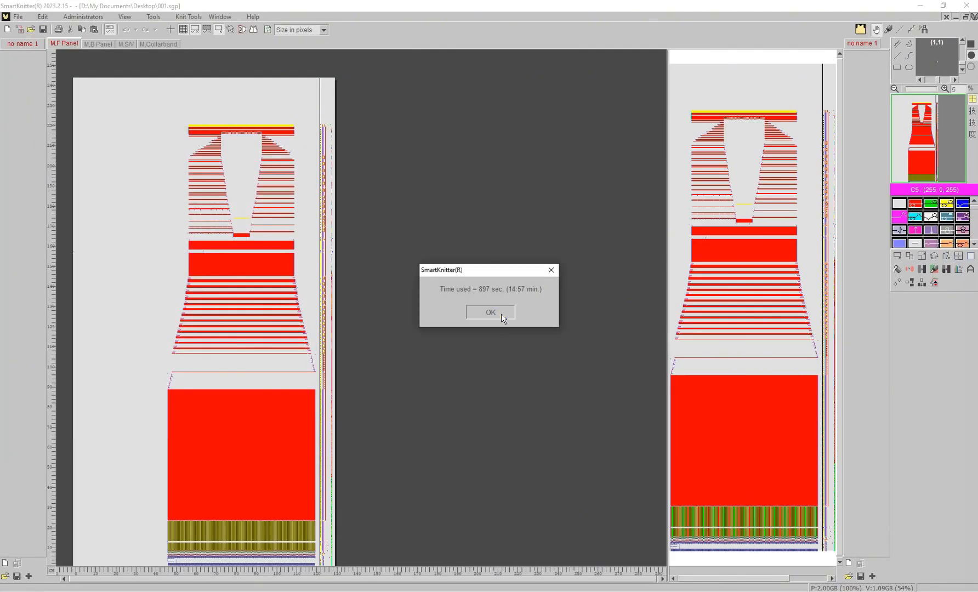
click(501, 313)
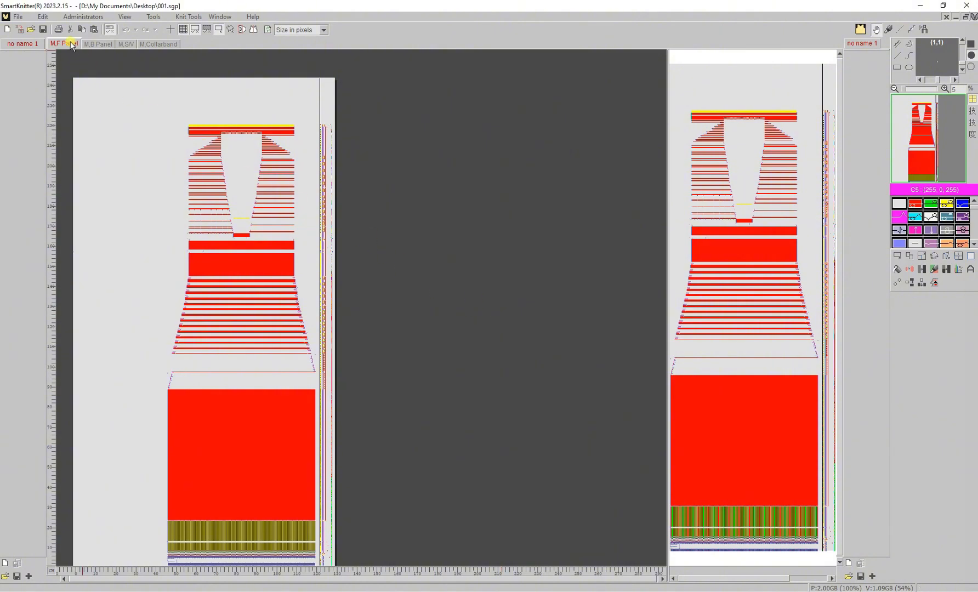
- Export all four panels with File > Export all pages to knitting M/C and close the log
click(18, 17)
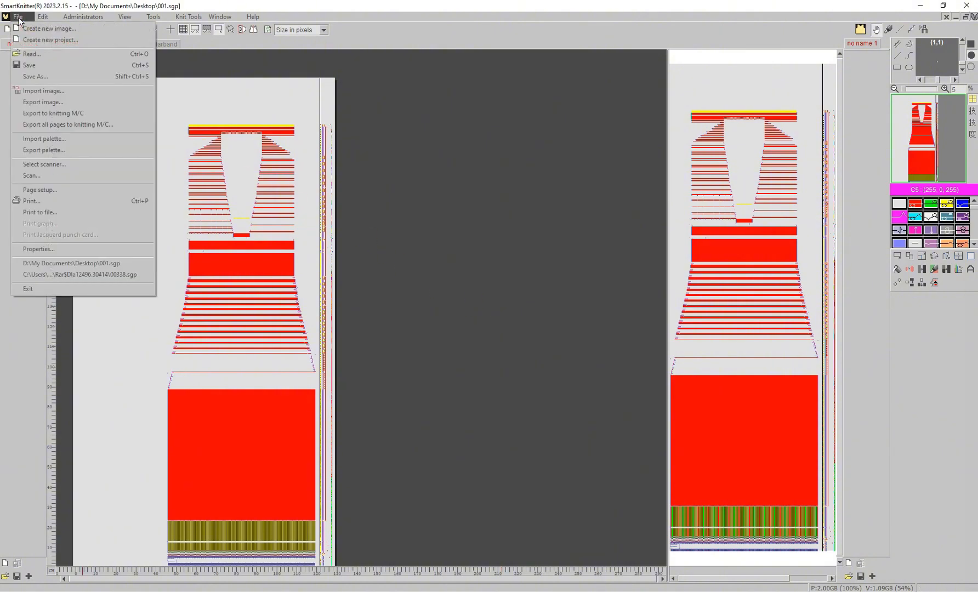
click(128, 127)
drag(65, 25, 508, 141)
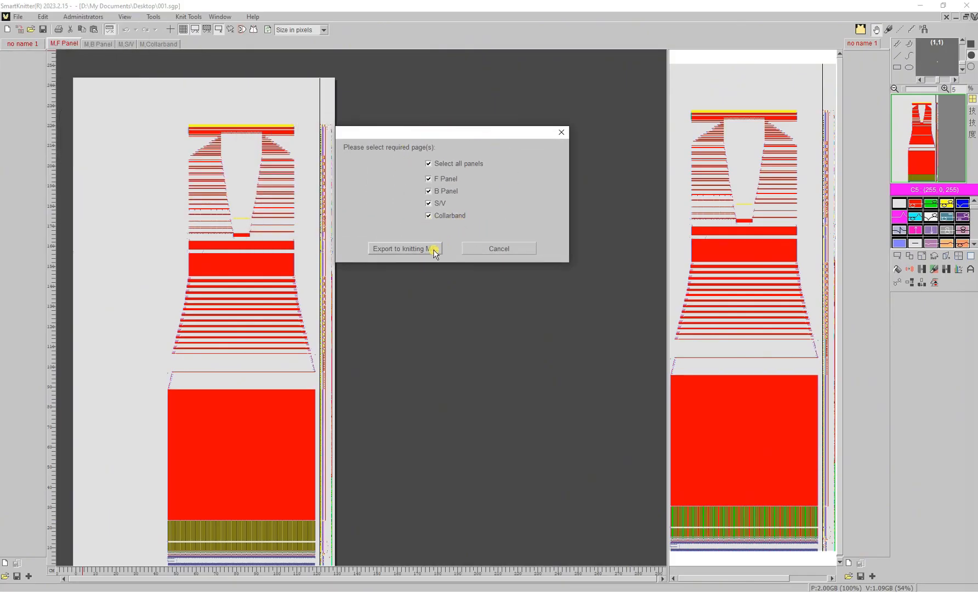
click(404, 248)
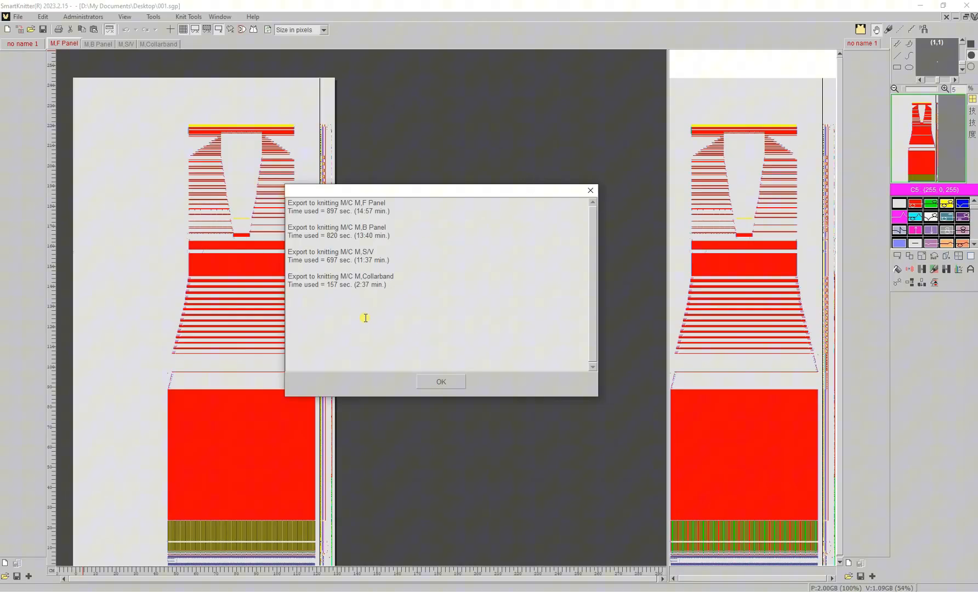
click(442, 382)
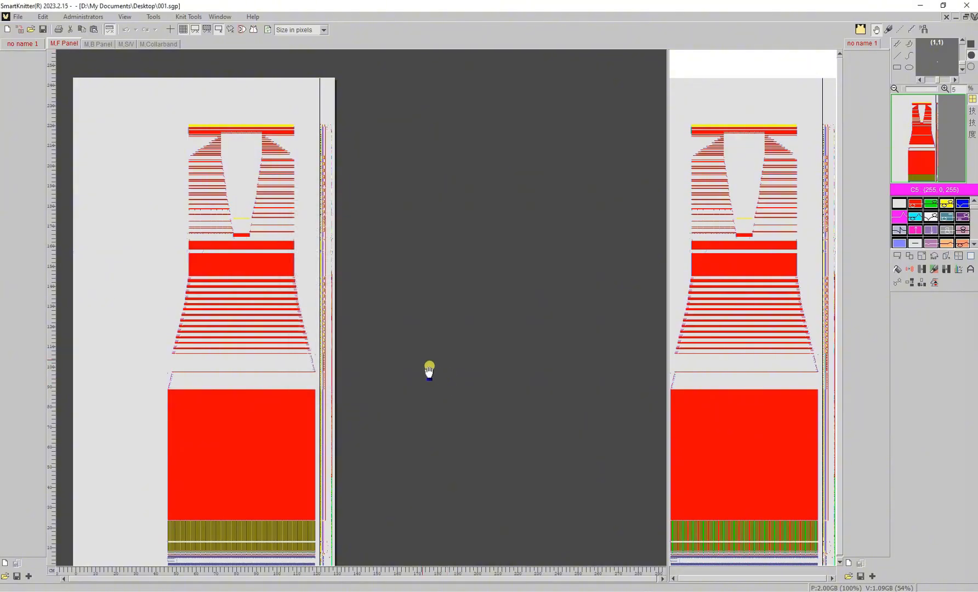
- Reopen the export log with View > Show export and translate problem, then close it
click(124, 17)
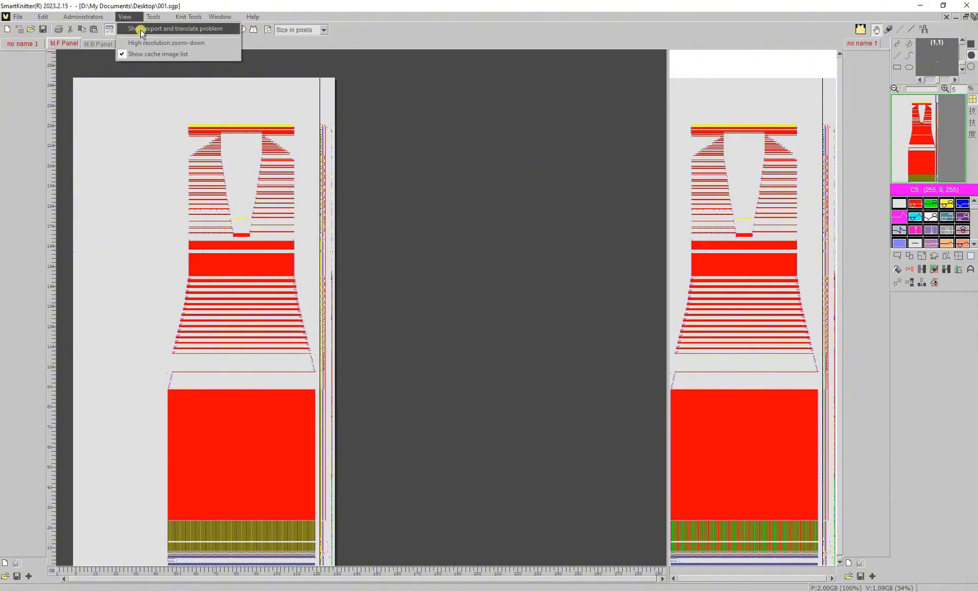
click(141, 29)
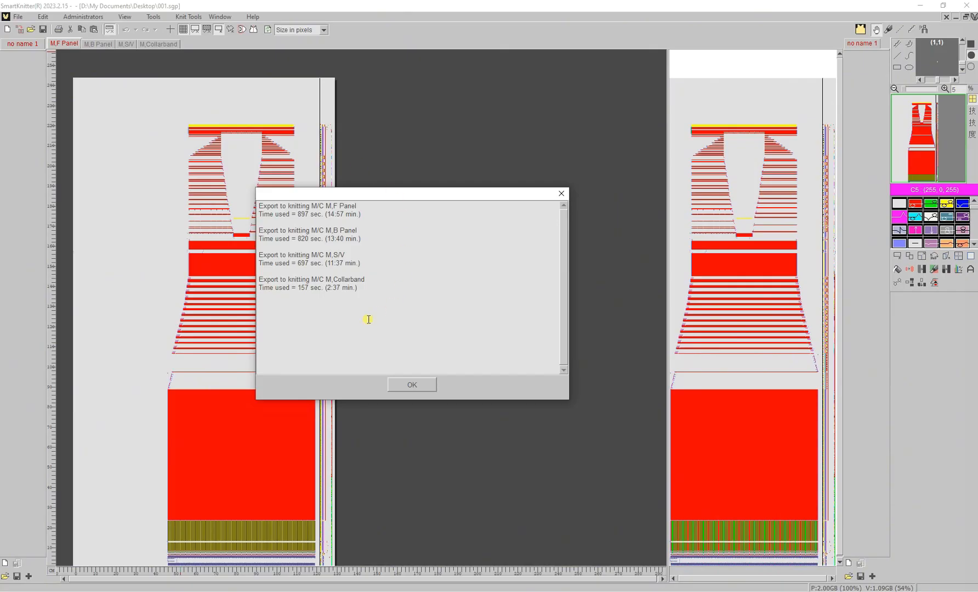
click(428, 386)
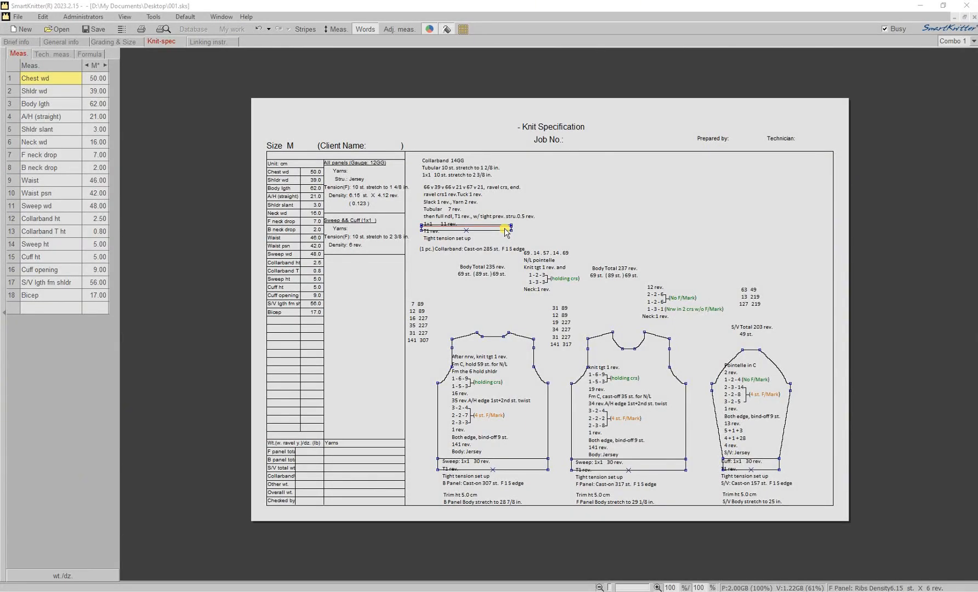
- Export the collarband panel's knit structure as 001-1N.sgf and open it as a stitch grid
click(505, 229)
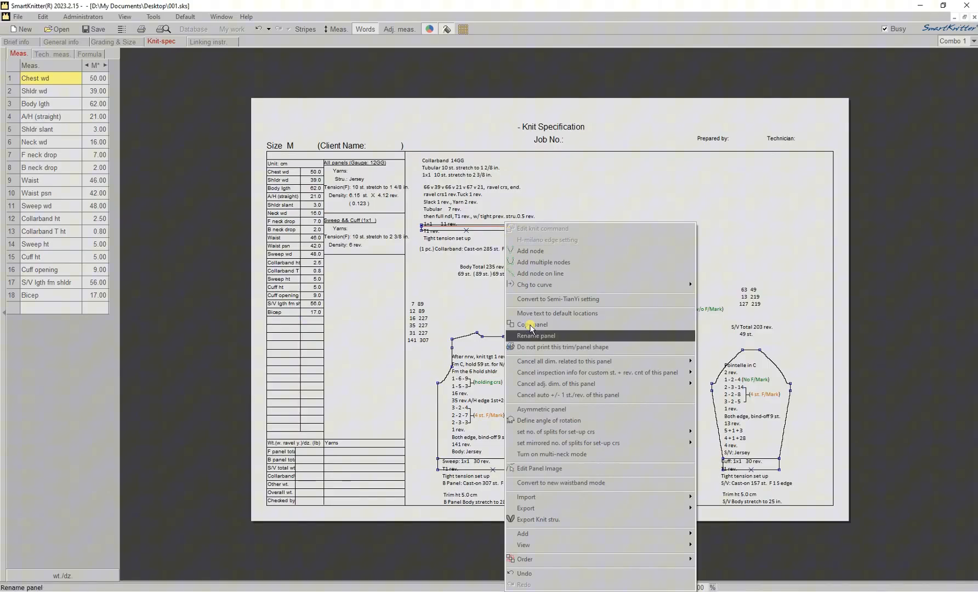
click(551, 518)
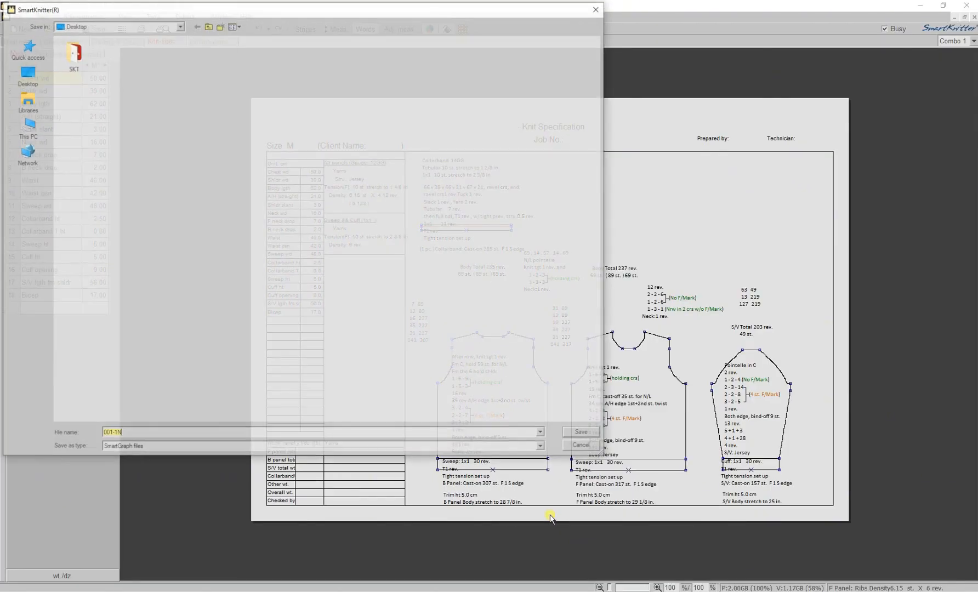
click(571, 434)
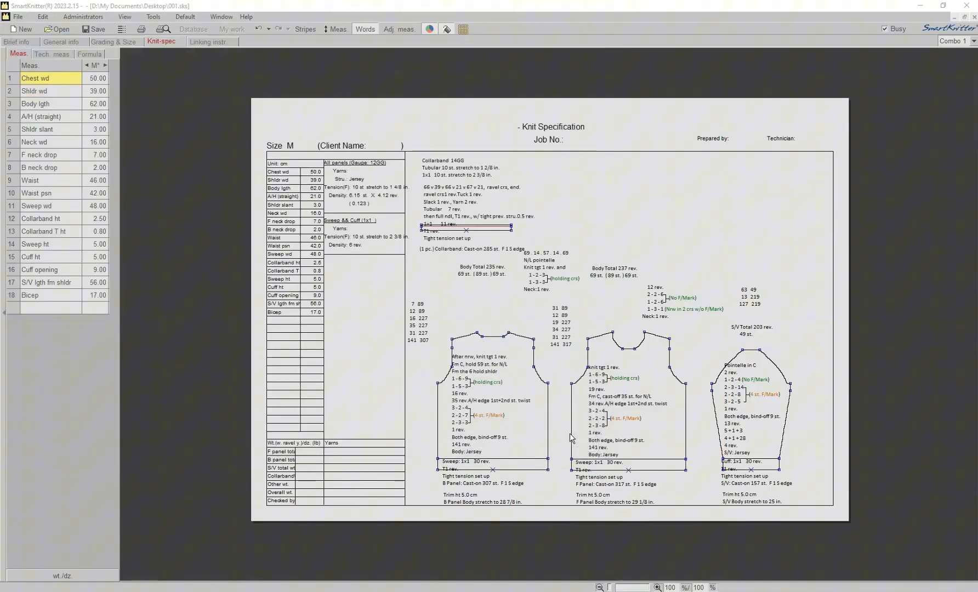
click(494, 443)
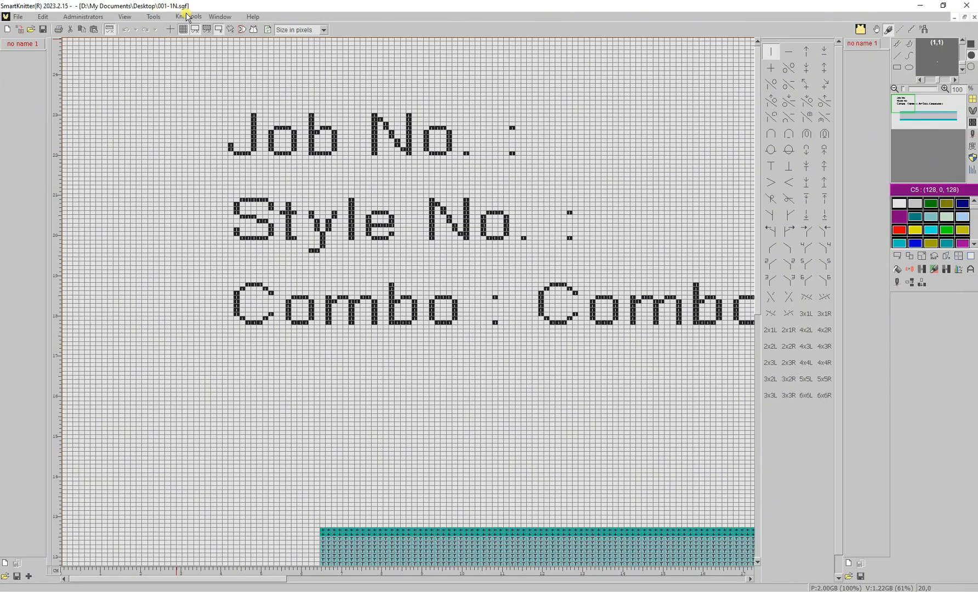
- Translate the collarband panel from its yarn-feeder view into knitting machine code
click(897, 282)
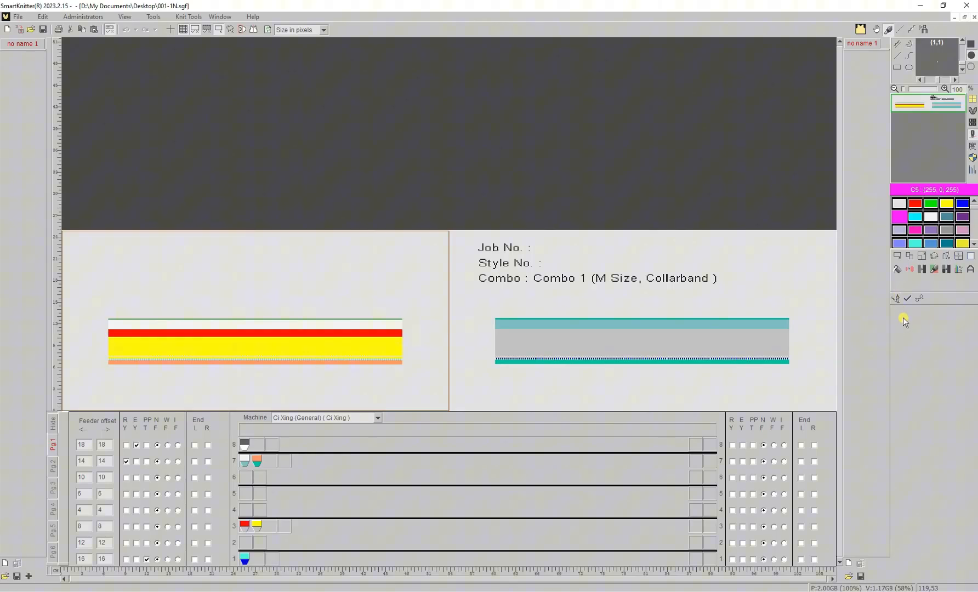
click(918, 298)
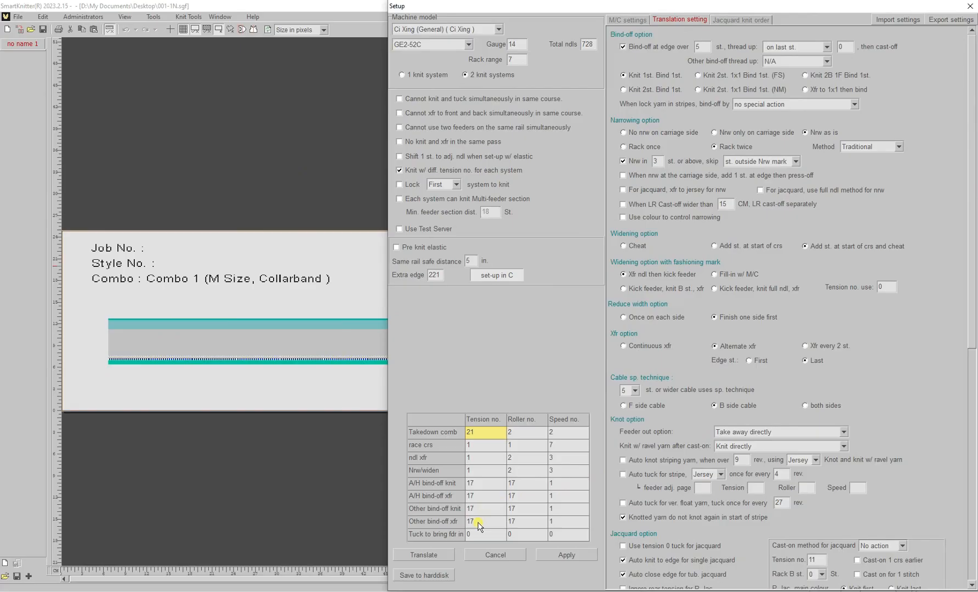
click(437, 556)
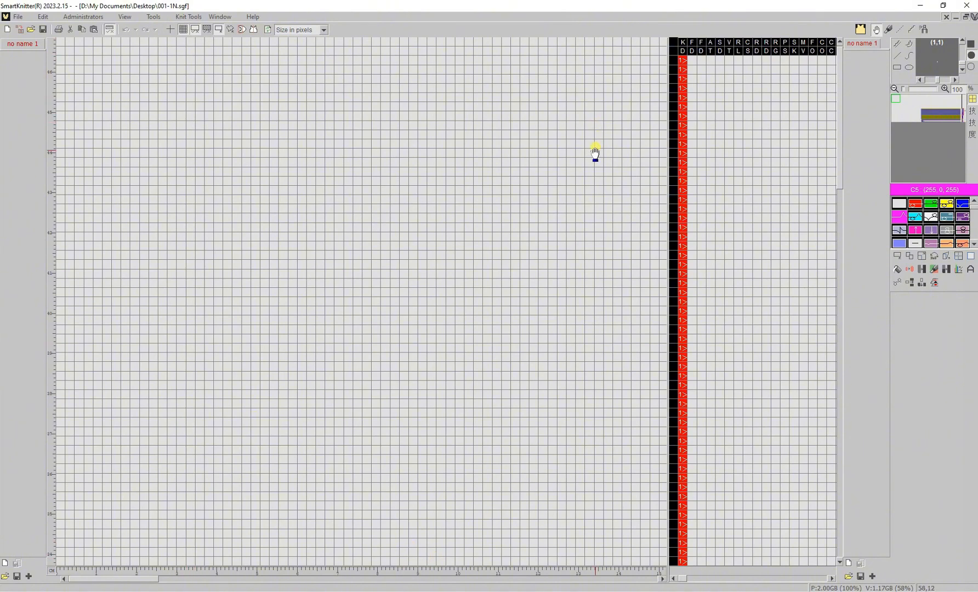
- Save the translated knit program as 001-1N.SGP
scroll(588, 187, down, 3)
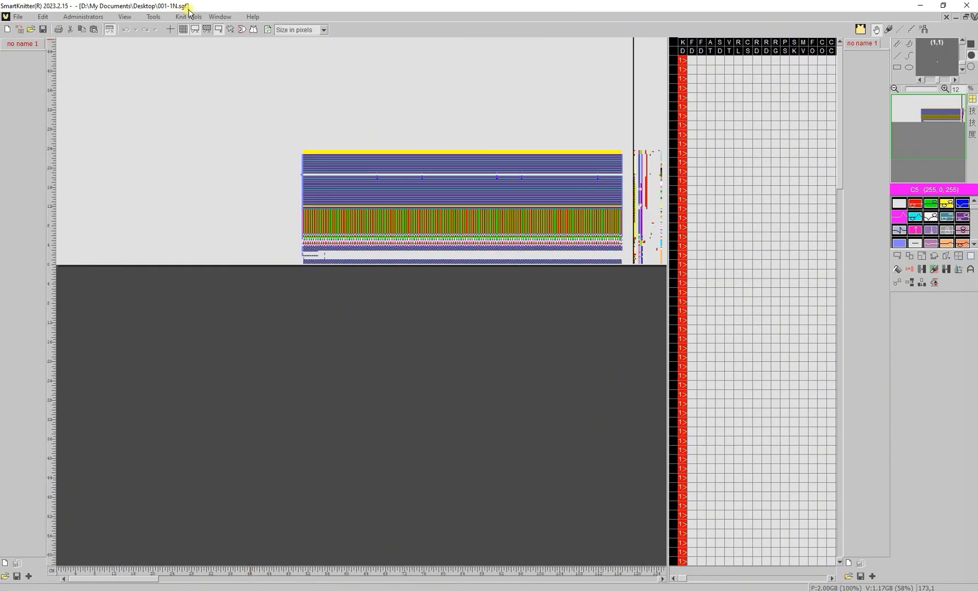
click(43, 30)
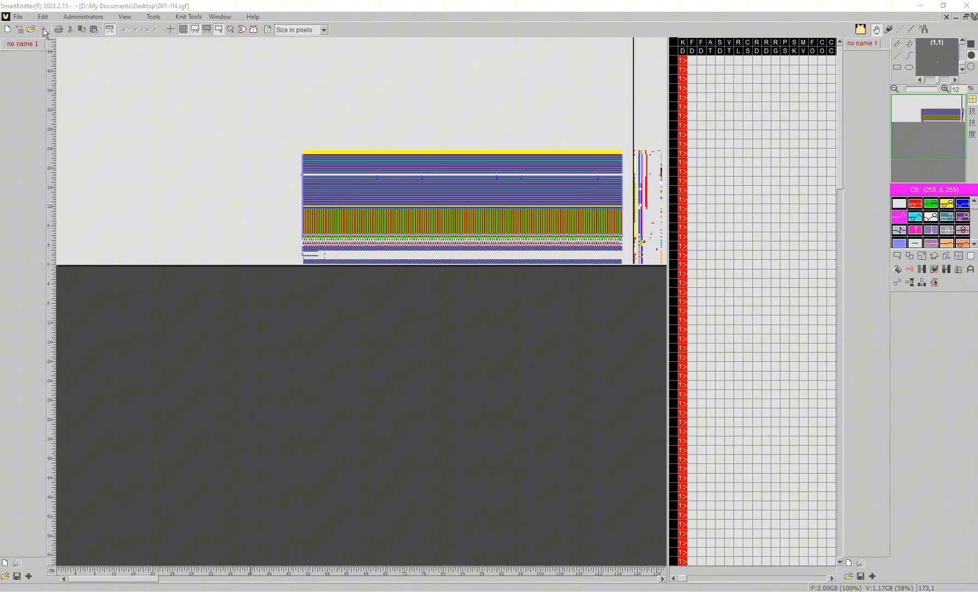
click(449, 452)
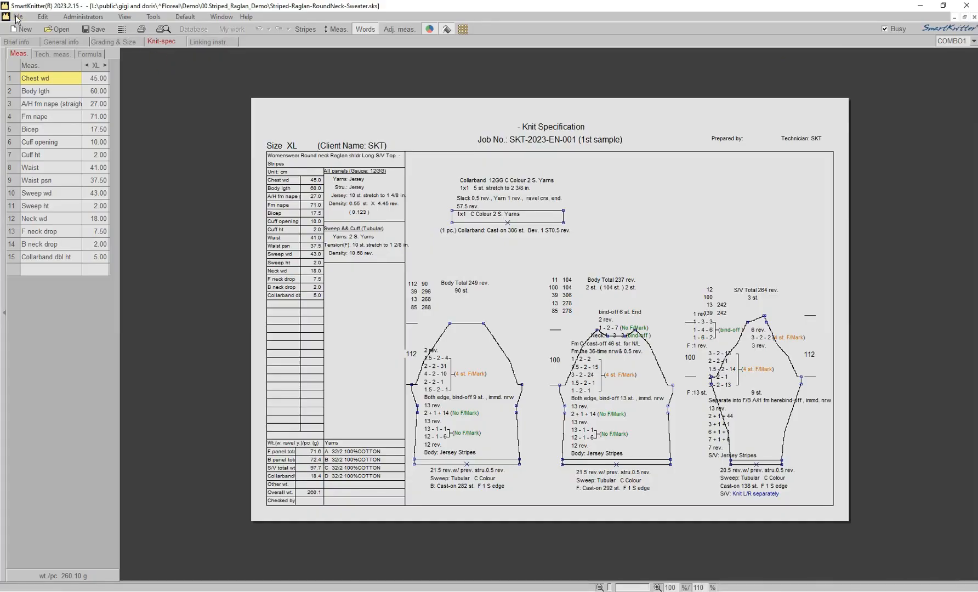
- Export the F, B, S/V and collarband panels in single-page mode, overwriting Striped-Raglan-RoundNeck-Sweater.sgf
click(17, 17)
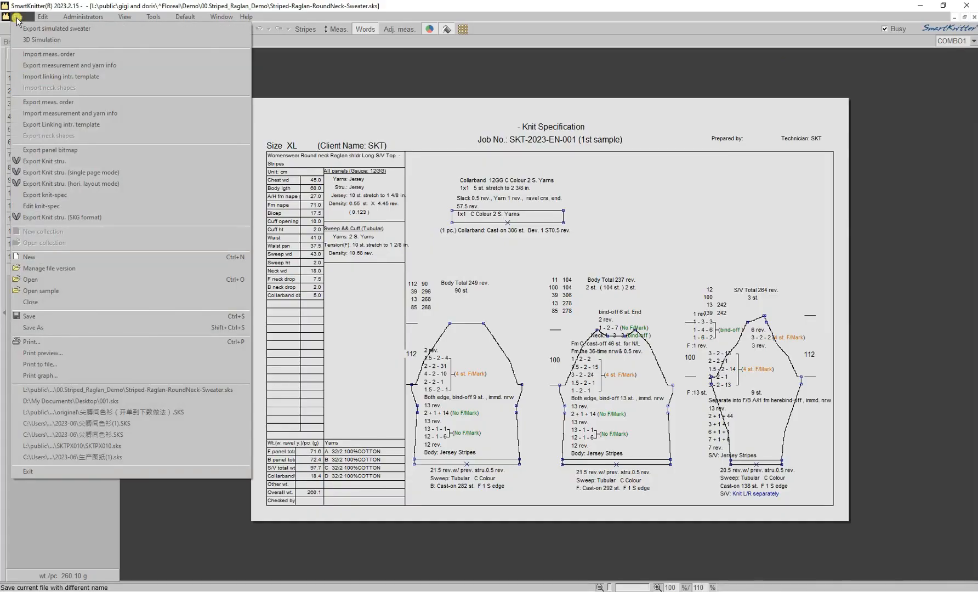
click(152, 173)
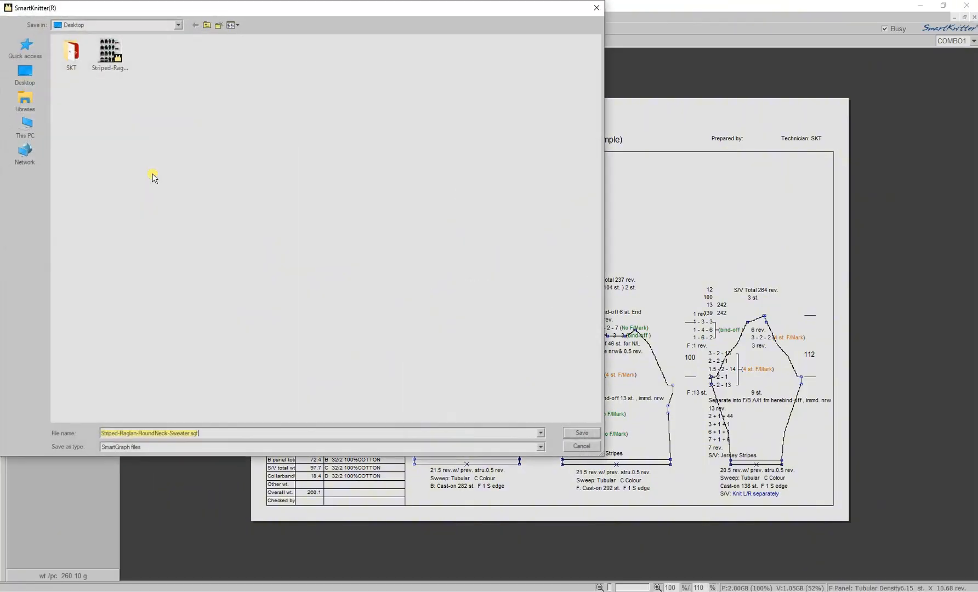
click(578, 433)
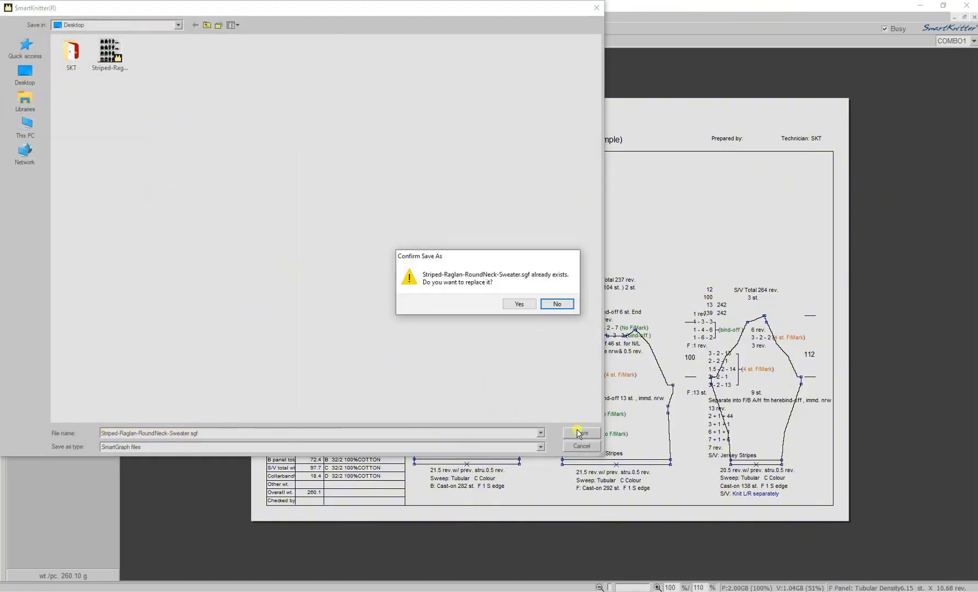
click(528, 309)
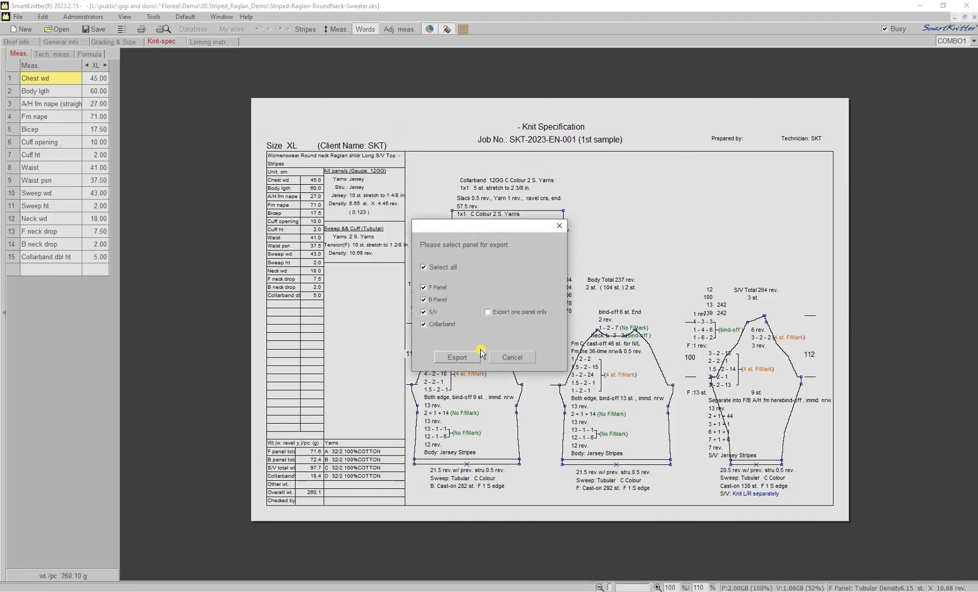
click(458, 357)
click(459, 357)
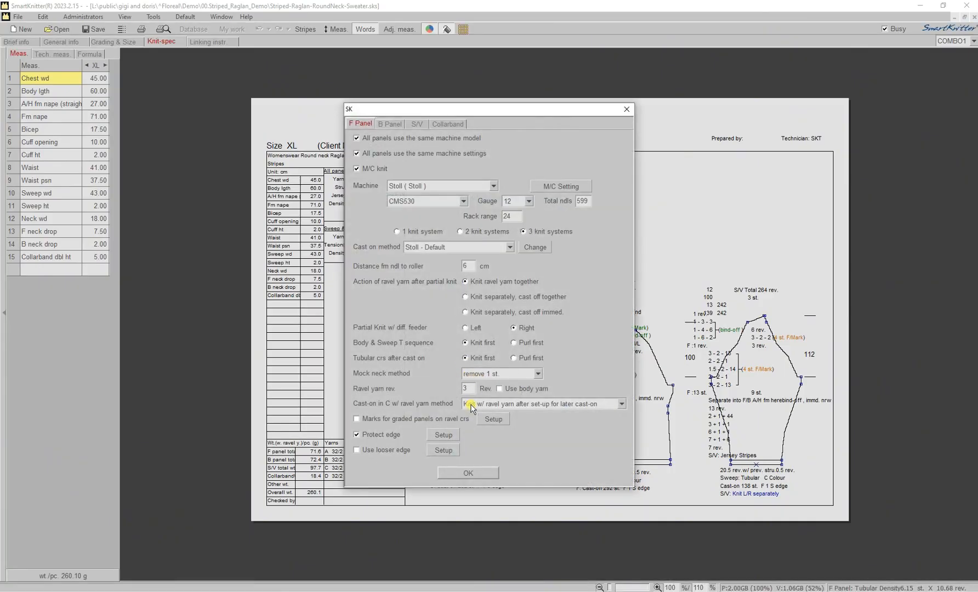
click(468, 472)
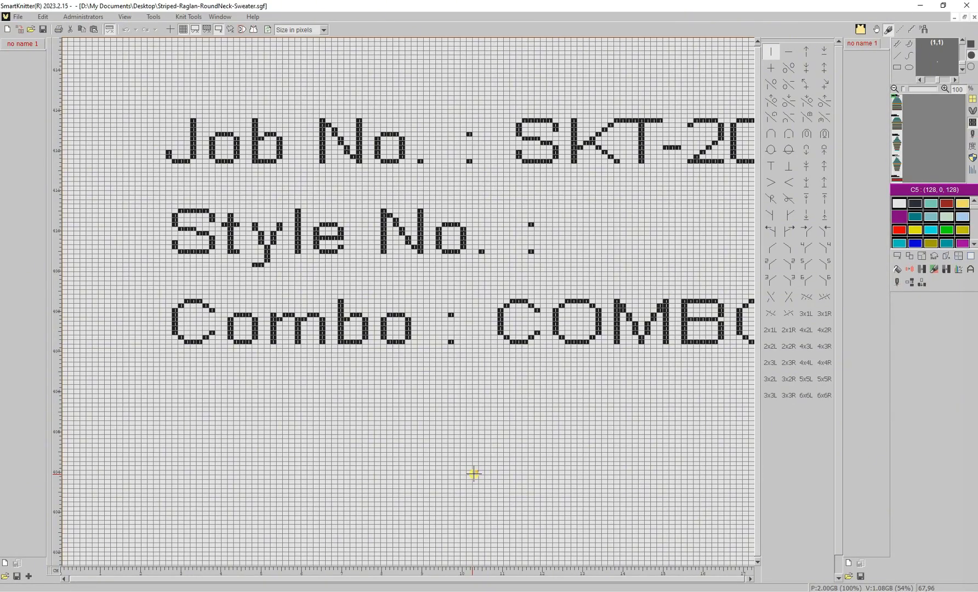
- Box-select the top sweater piece and translate it into Striped-Raglan-RoundNeck-Sweater-1.smf machine code
scroll(473, 473, down, 5)
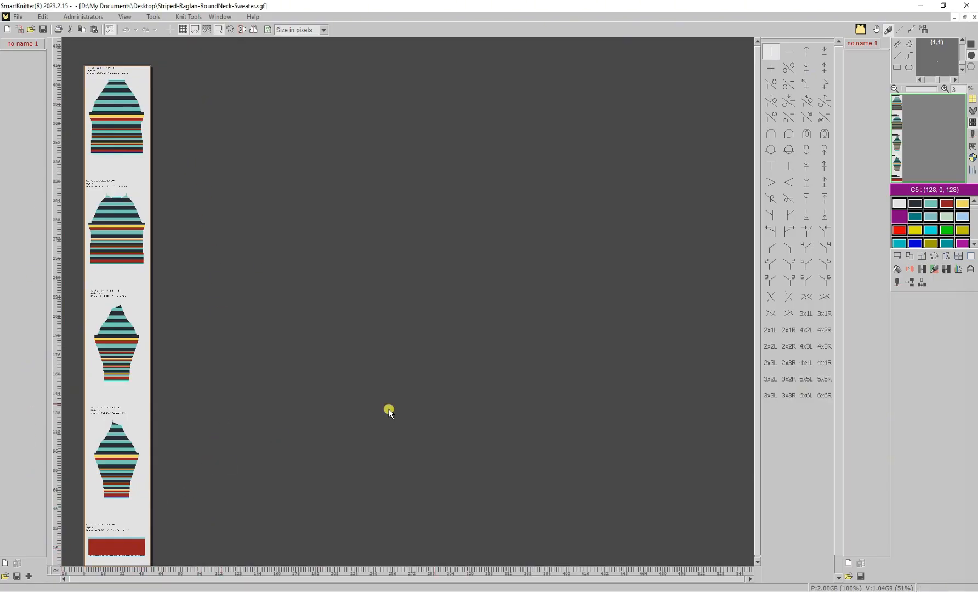
click(897, 258)
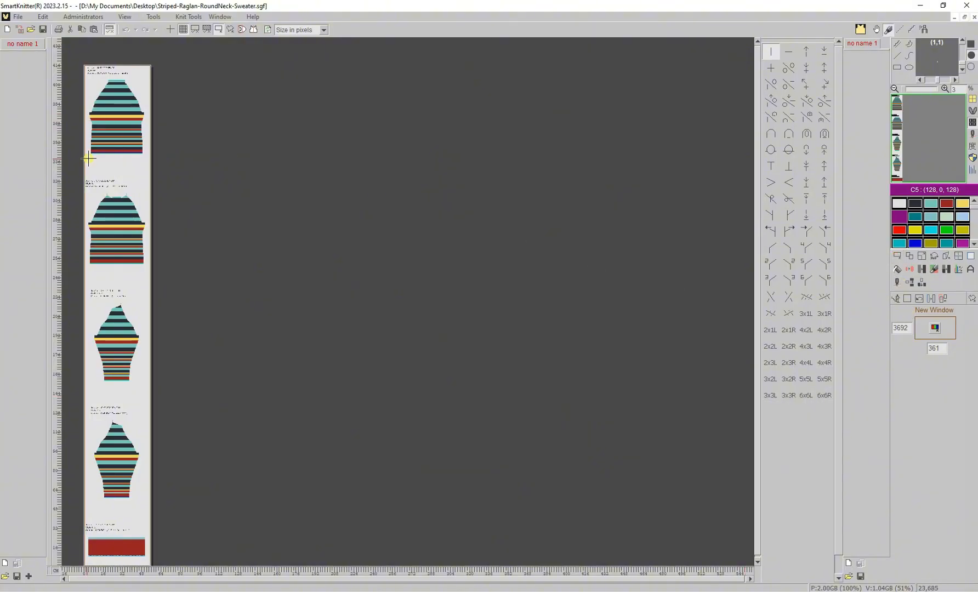
drag(89, 159, 147, 74)
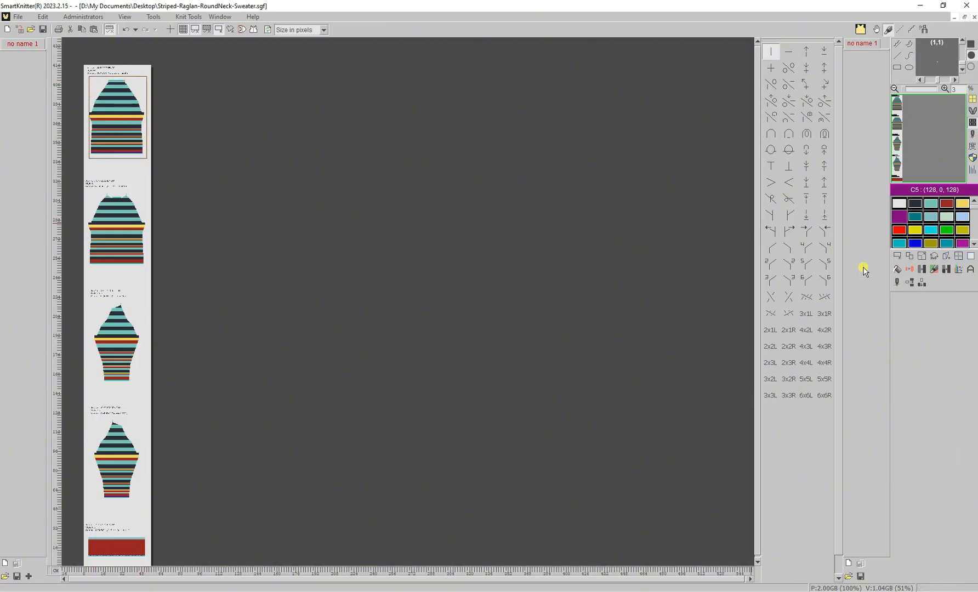
click(900, 282)
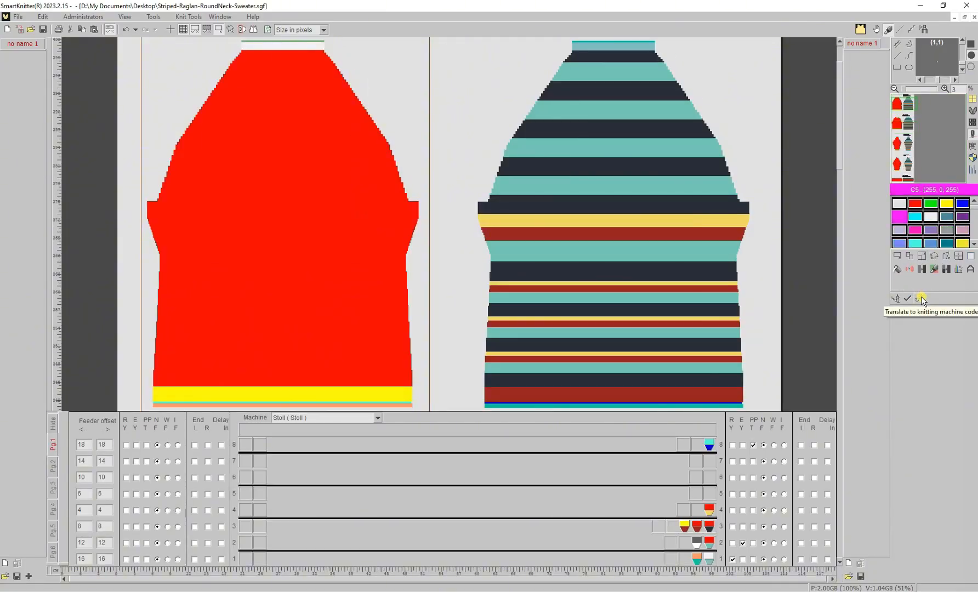
click(922, 298)
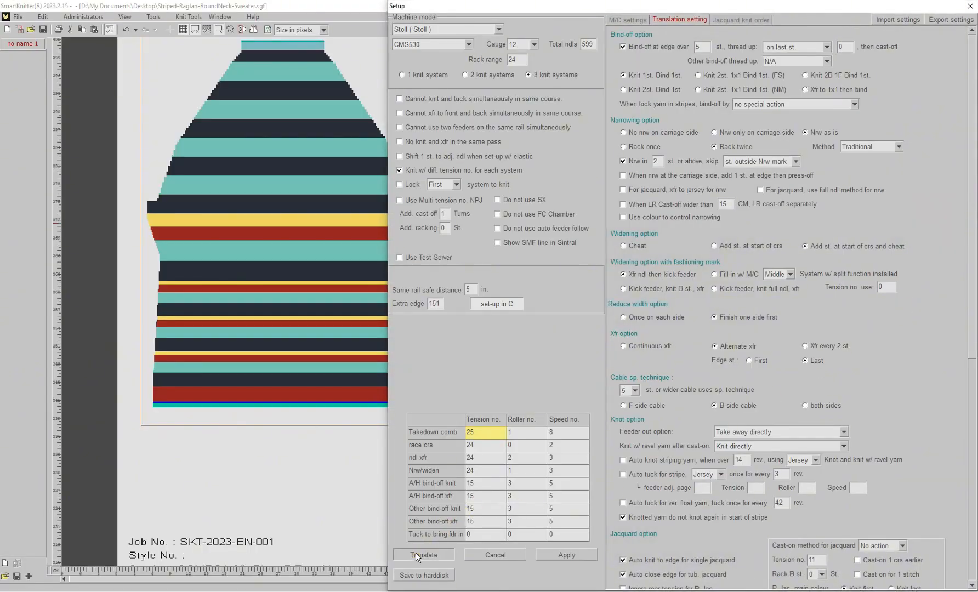
click(416, 553)
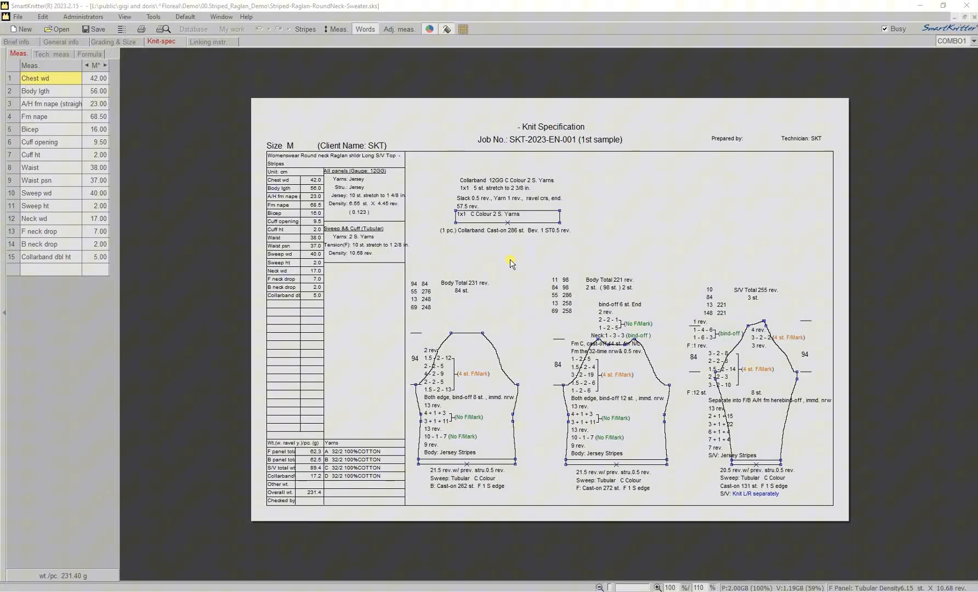
- Export all sizes and all four panels in horizontal layout mode, opening 001.sgp
click(17, 20)
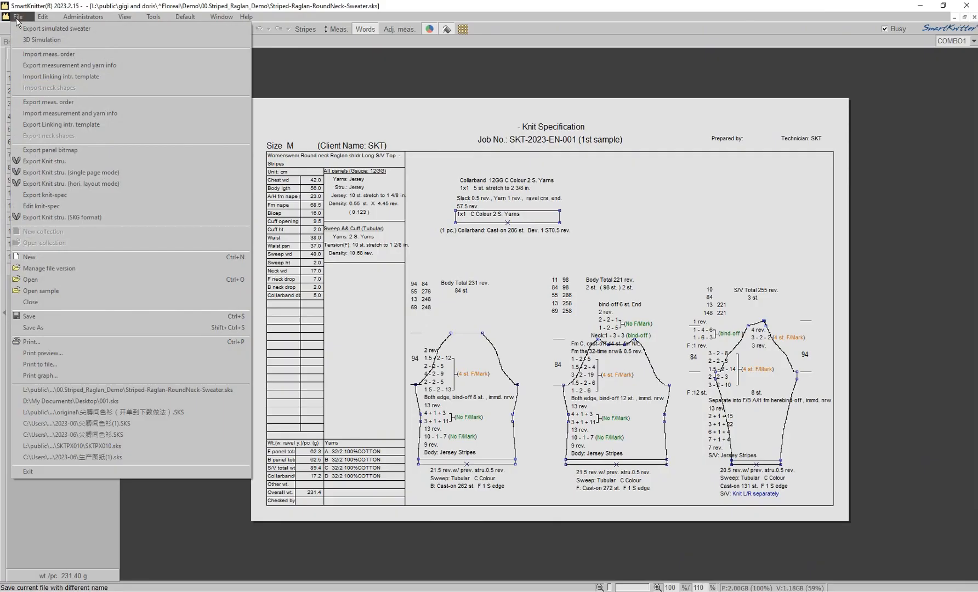
click(110, 184)
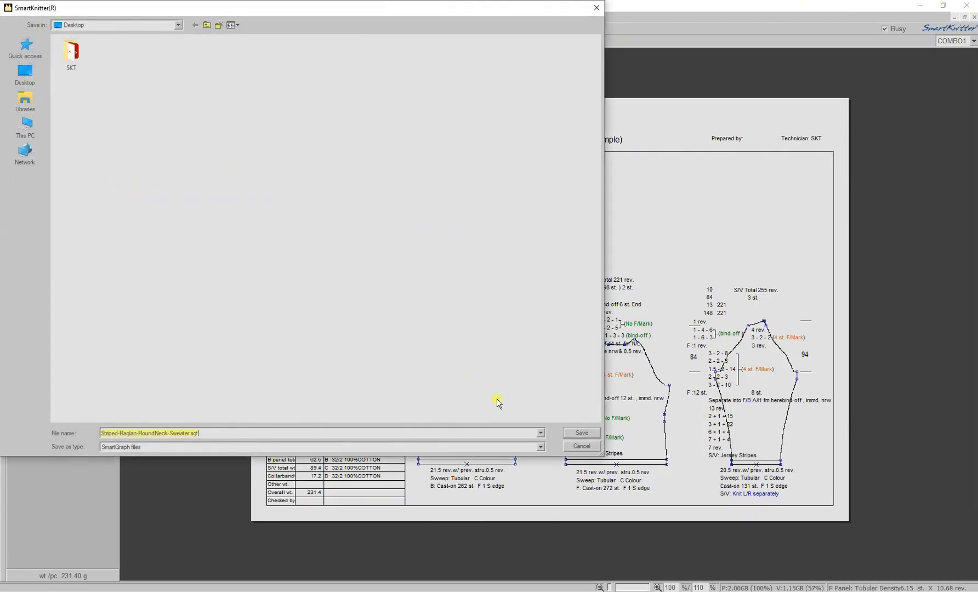
click(598, 434)
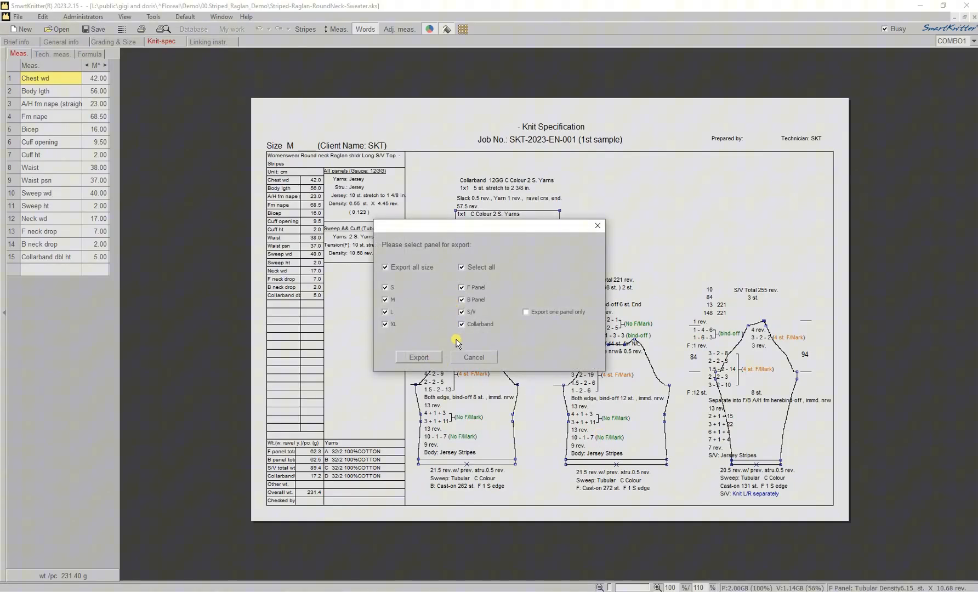
click(418, 358)
double_click(418, 359)
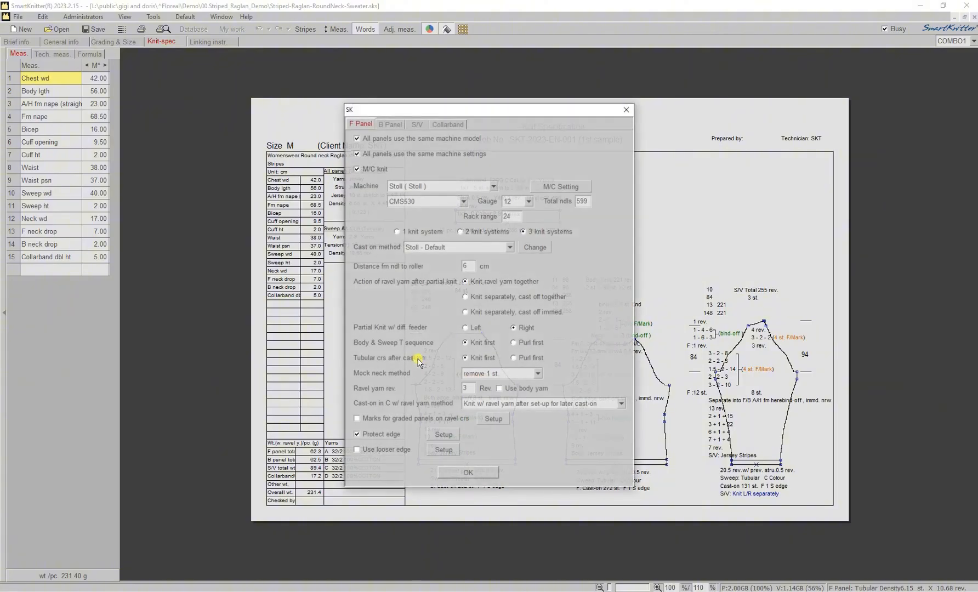
click(468, 474)
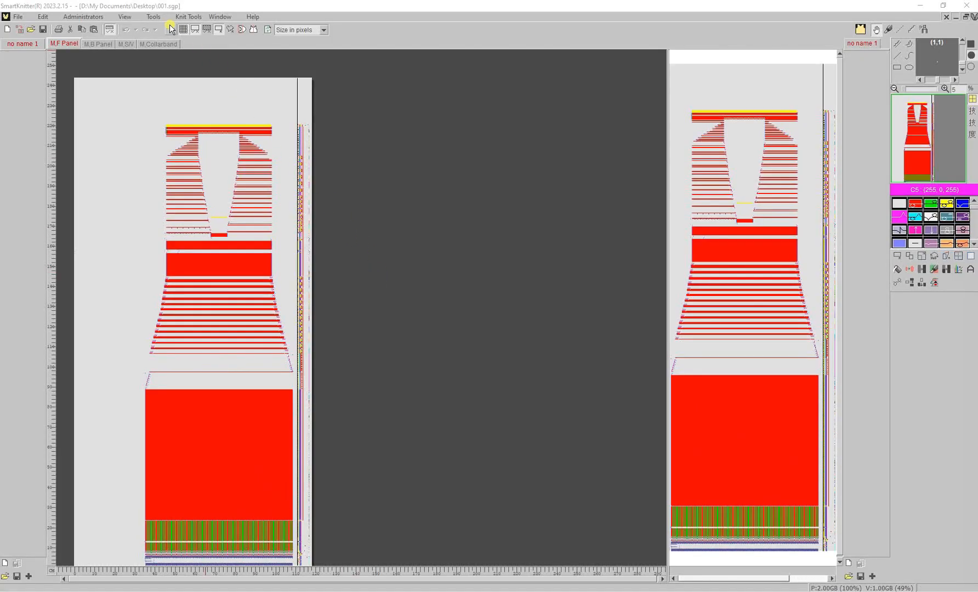
- Set the auto filename rule to Letter ABCD combo codes with '-' separators, giving FN56-1-F-A-L
click(160, 18)
click(176, 42)
click(323, 193)
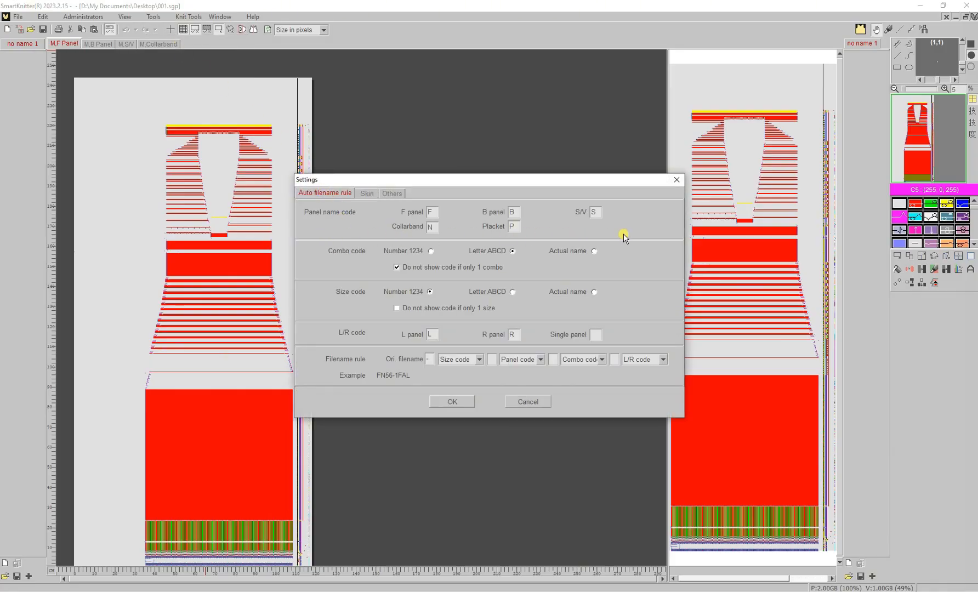
click(430, 252)
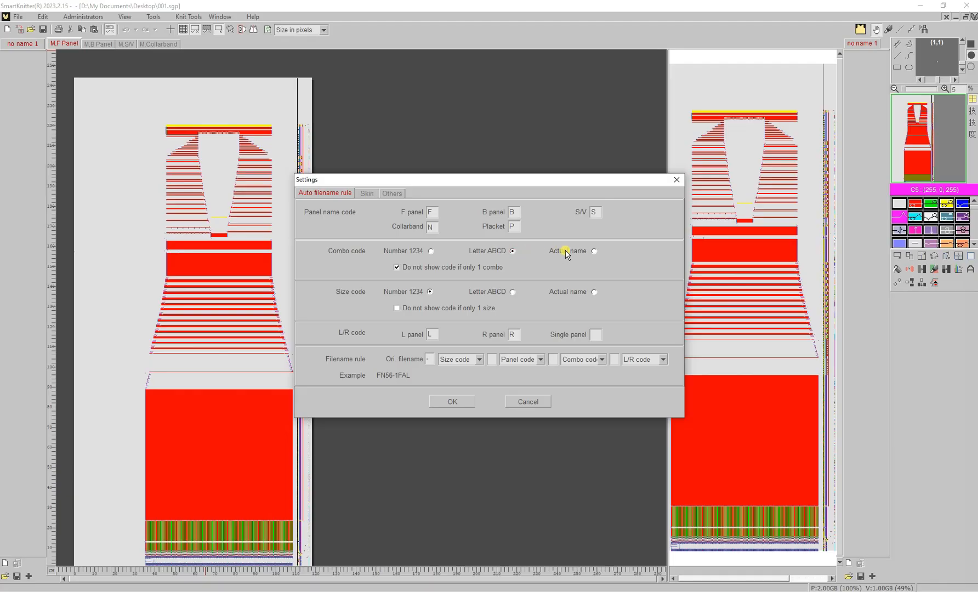
click(511, 251)
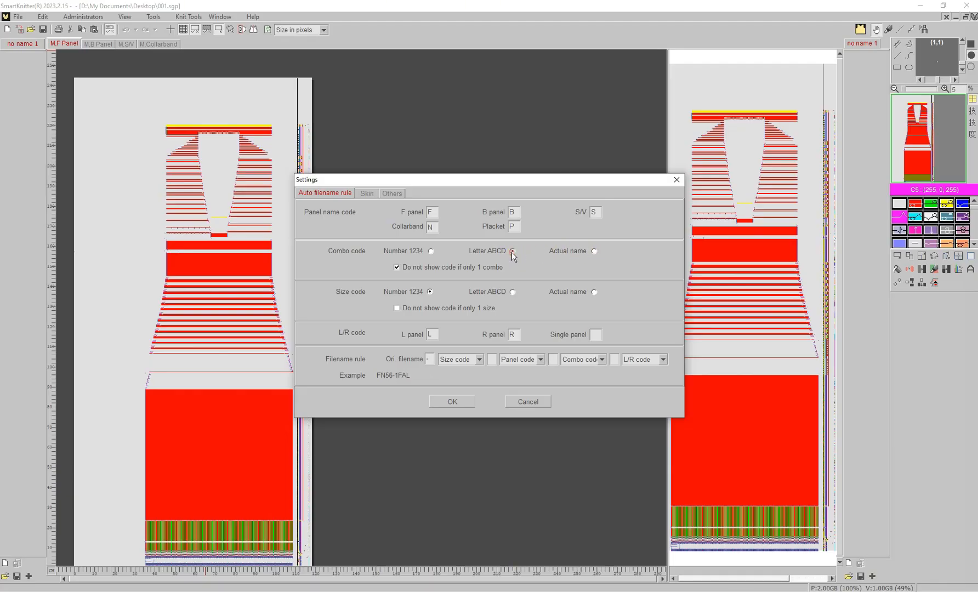
click(513, 292)
text(-)
click(391, 193)
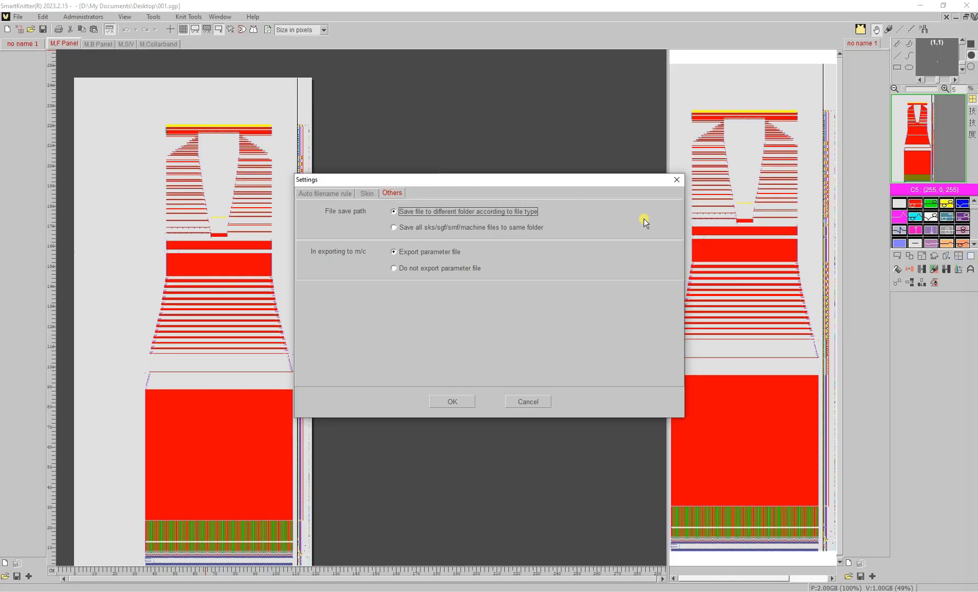